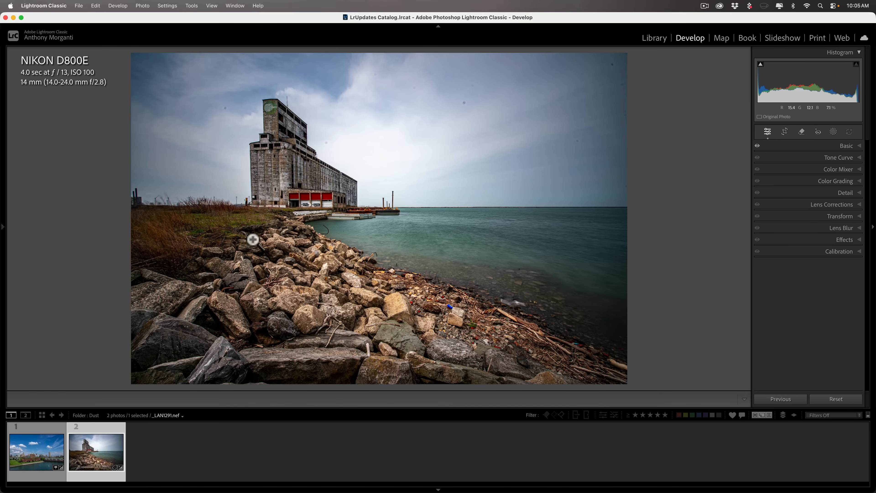
# Step: Preview the Adaptive: Landscape presets and zoom to 1:1 to inspect the sky
pyautogui.moveTo(4, 214)
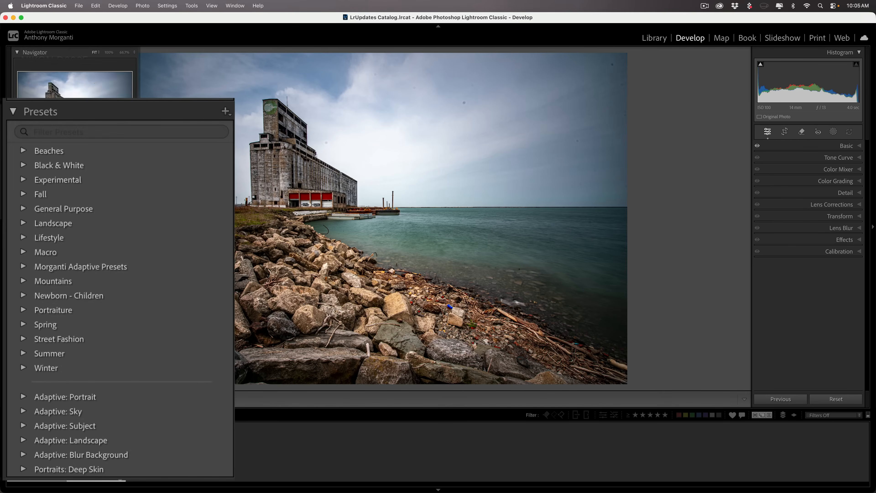
pyautogui.scroll(-10, 85, 235)
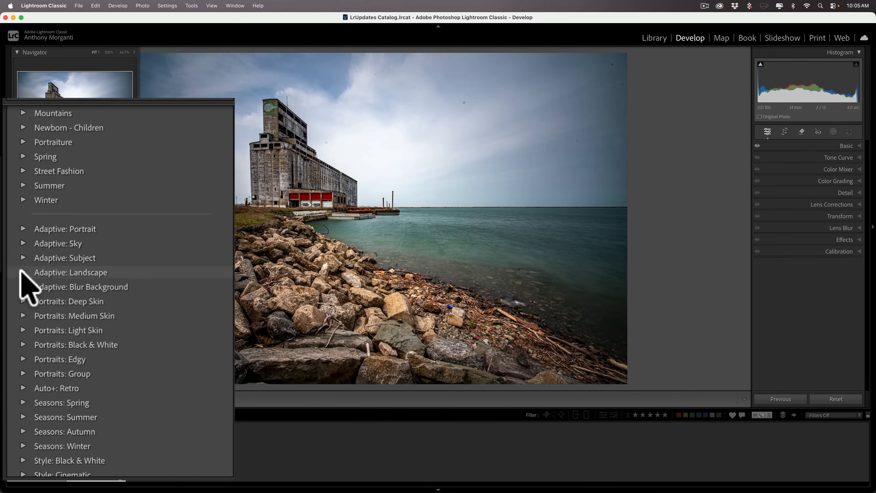
pyautogui.click(22, 272)
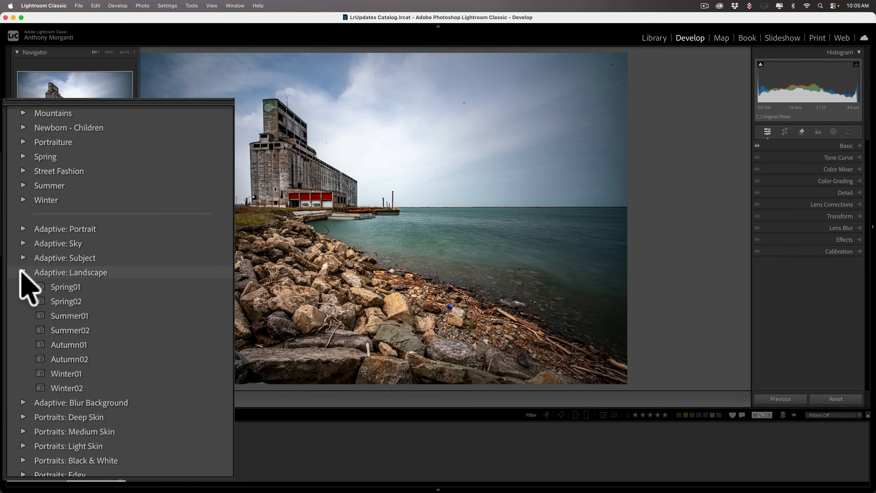
pyautogui.click(22, 272)
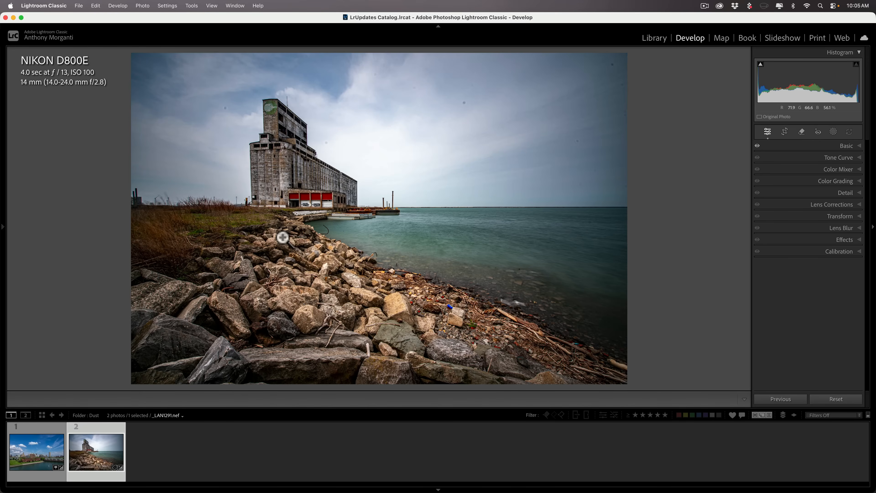
pyautogui.click(485, 102)
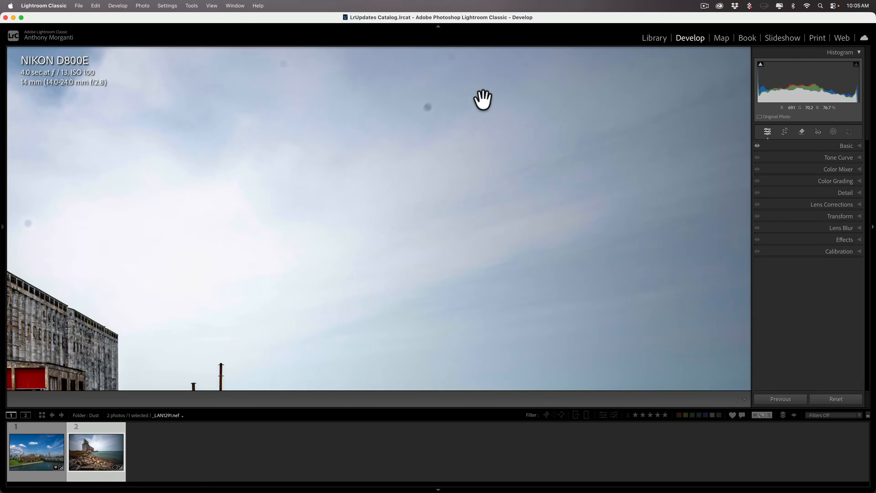
pyautogui.click(484, 102)
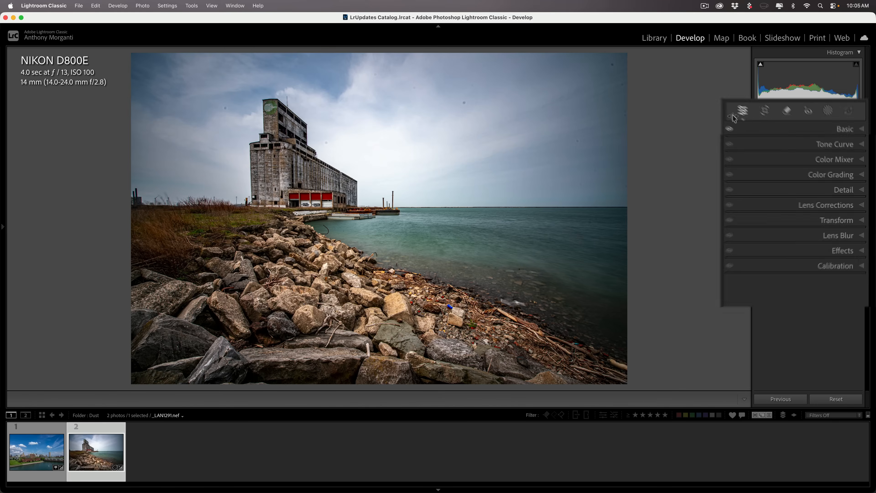
# Step: Apply automatic Dust removal with the Remove tool, clearing the sky's dust spots at Size 13
pyautogui.click(749, 72)
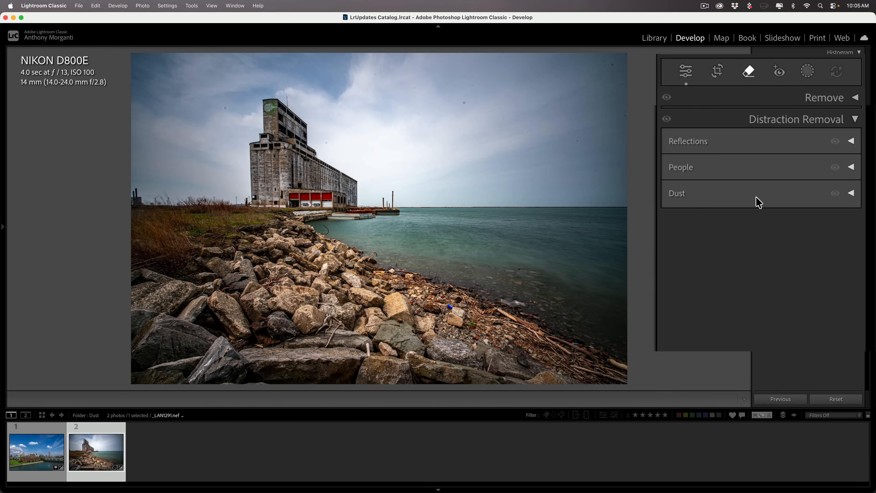
pyautogui.click(852, 194)
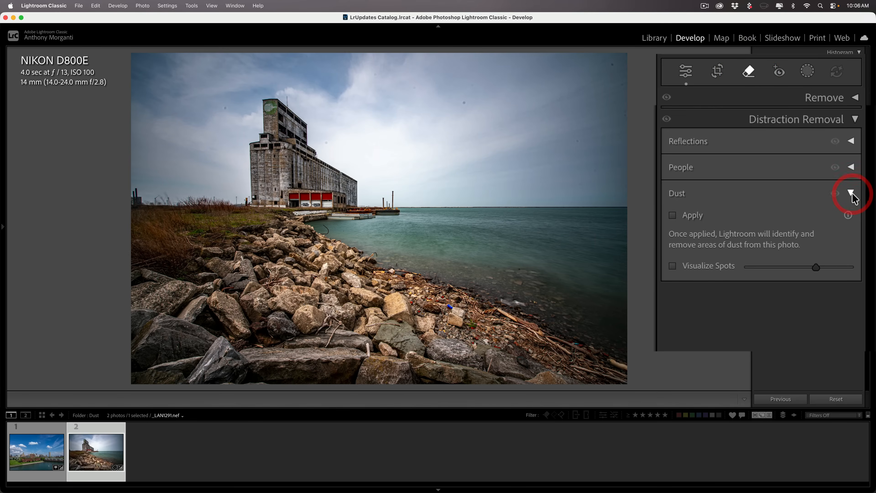
pyautogui.click(673, 215)
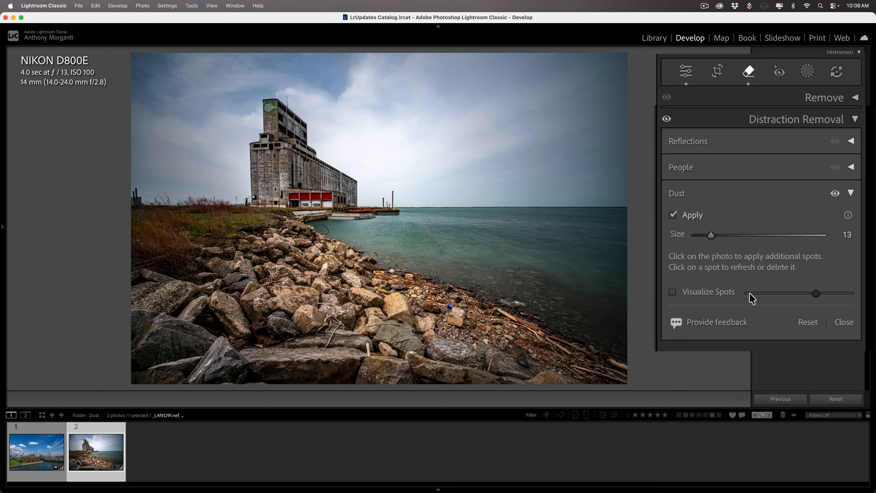
pyautogui.click(672, 292)
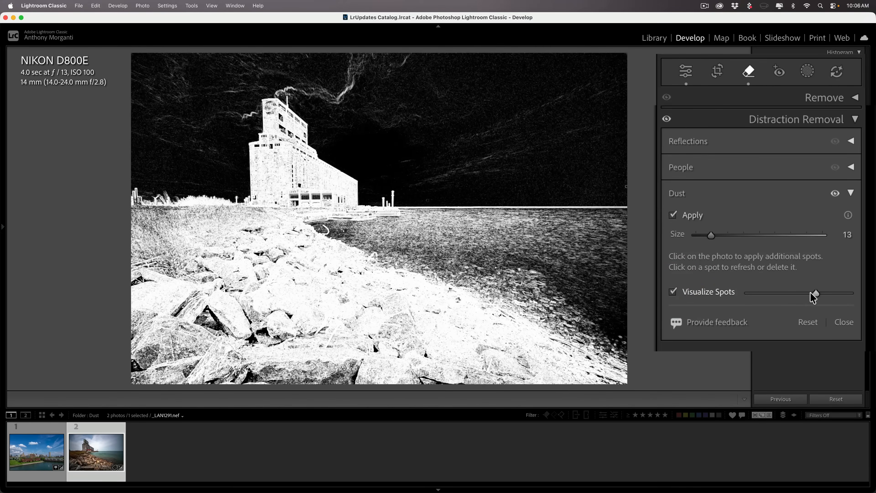
pyautogui.moveTo(821, 292); pyautogui.dragTo(828, 292)
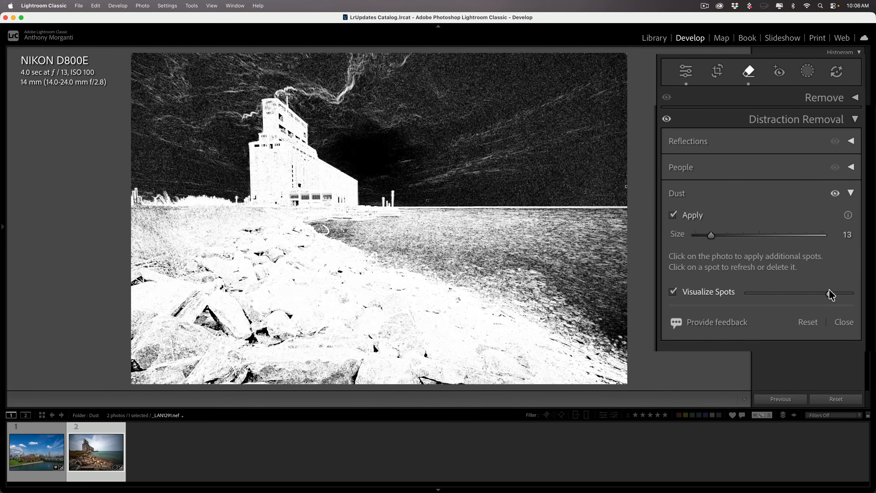
pyautogui.moveTo(830, 293); pyautogui.dragTo(822, 293)
pyautogui.click(672, 292)
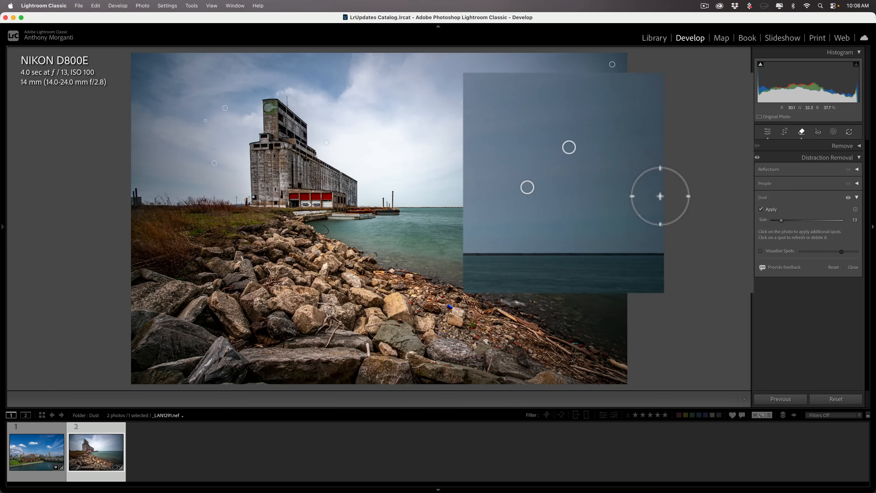
# Step: Lower Dust Size to 7, remove one more sky speck, then switch to the city skyline photo
pyautogui.scroll(-6, 660, 196)
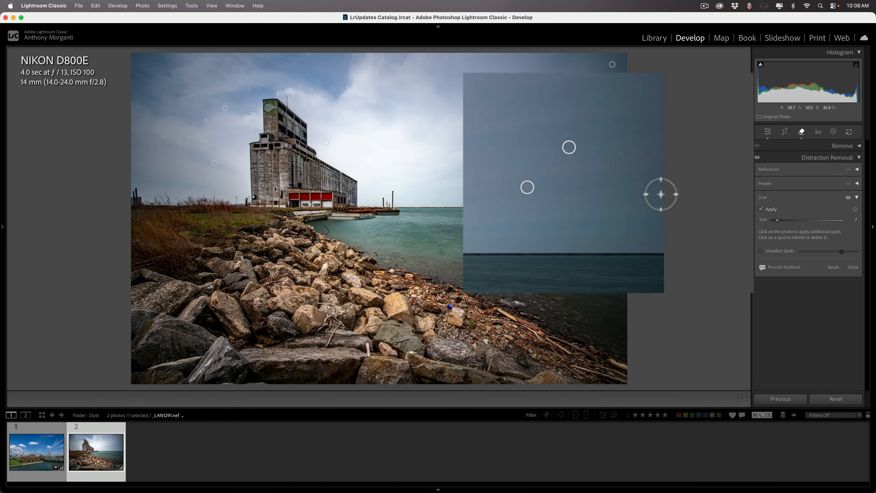
pyautogui.click(661, 194)
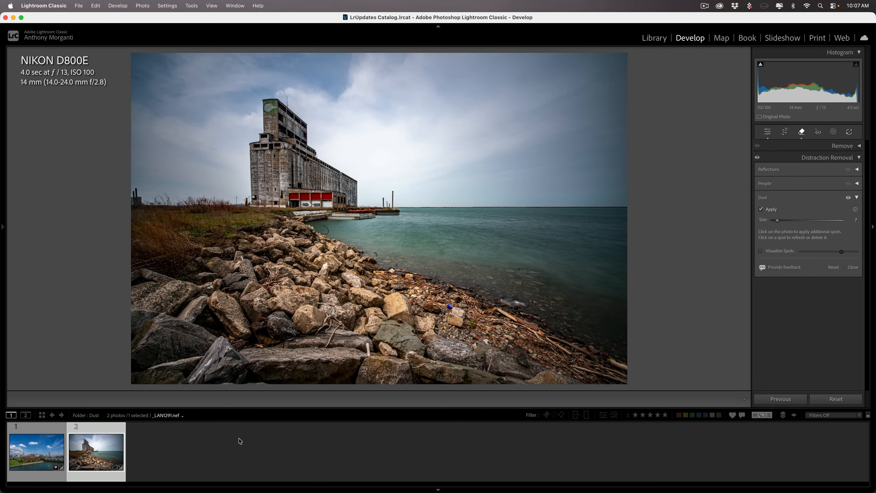
pyautogui.click(49, 450)
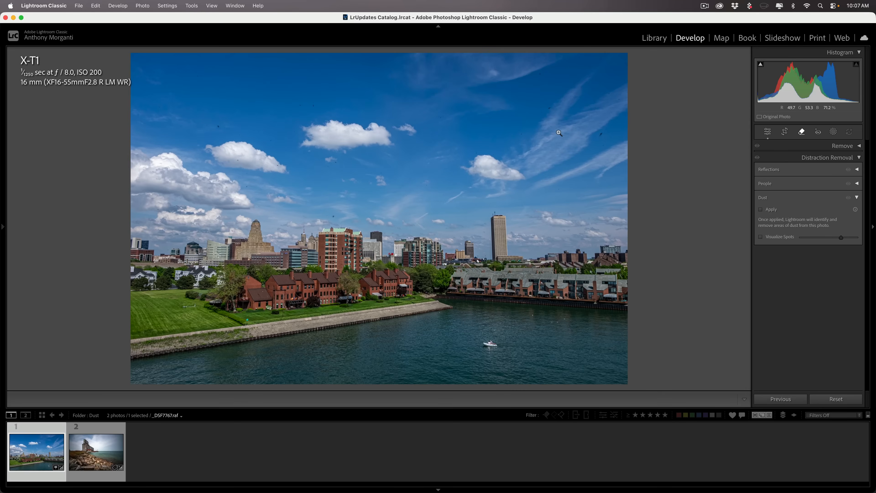
# Step: Inspect the skyline's sky at 1:1 and apply automatic Dust removal
pyautogui.click(593, 134)
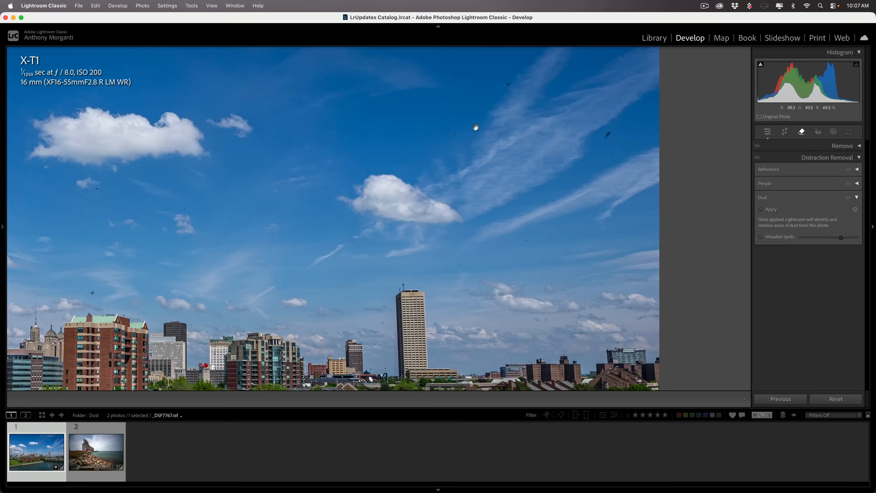
pyautogui.click(352, 187)
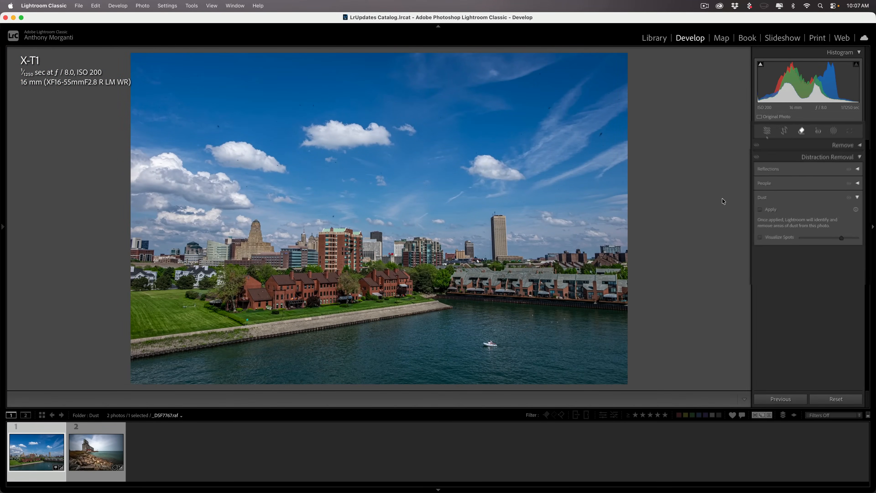
pyautogui.click(672, 215)
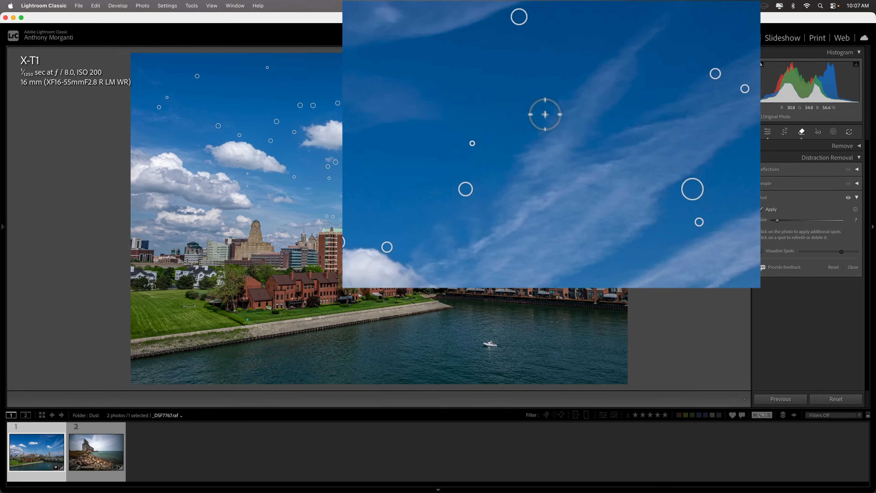
# Step: Set Dust Size to 4 and remove the remaining speck in the sky by hand
pyautogui.press('[')
pyautogui.press('[')
pyautogui.press('[')
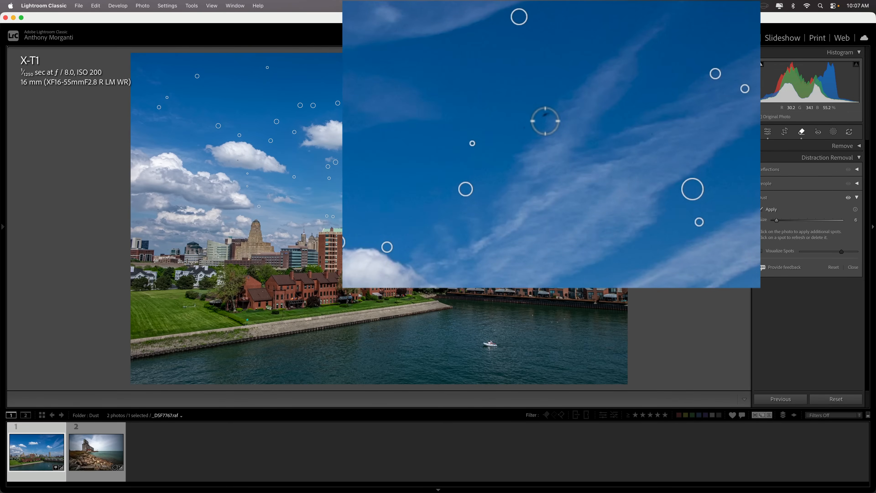
pyautogui.press(']')
pyautogui.press('[')
pyautogui.click(544, 113)
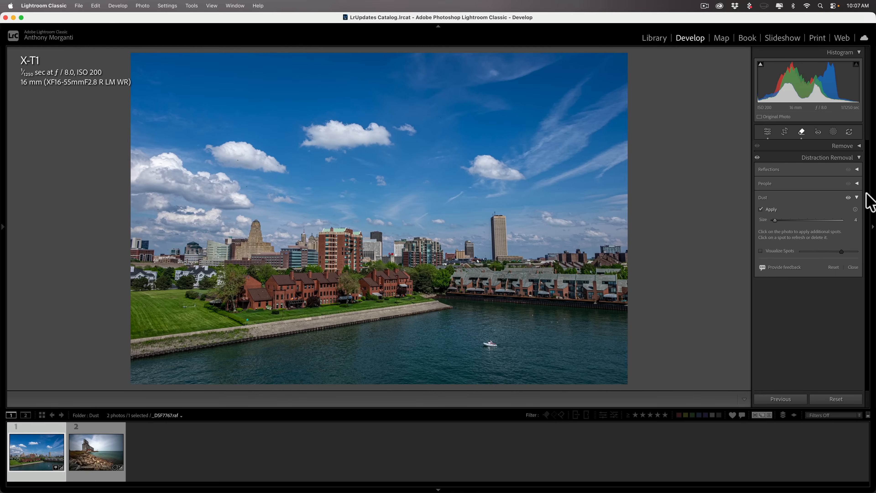
# Step: Collapse Distraction Removal and open the fighter jet photo from the Variance folder in Develop
pyautogui.click(858, 158)
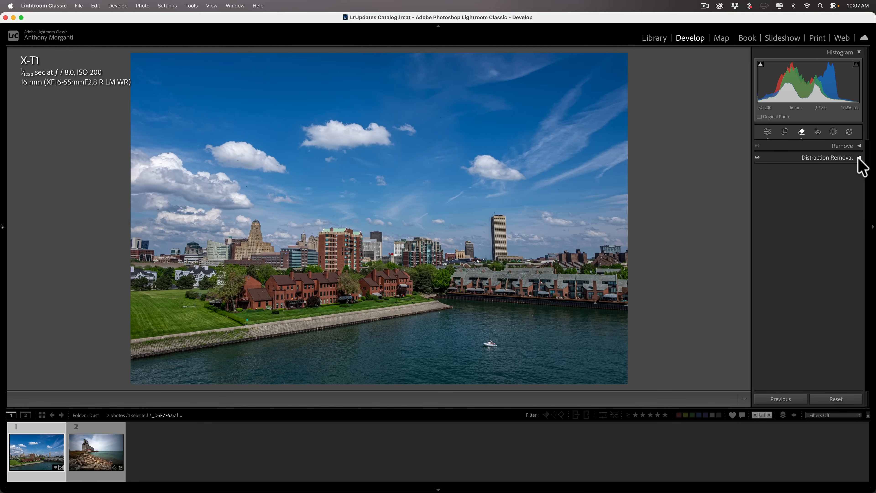
pyautogui.click(648, 38)
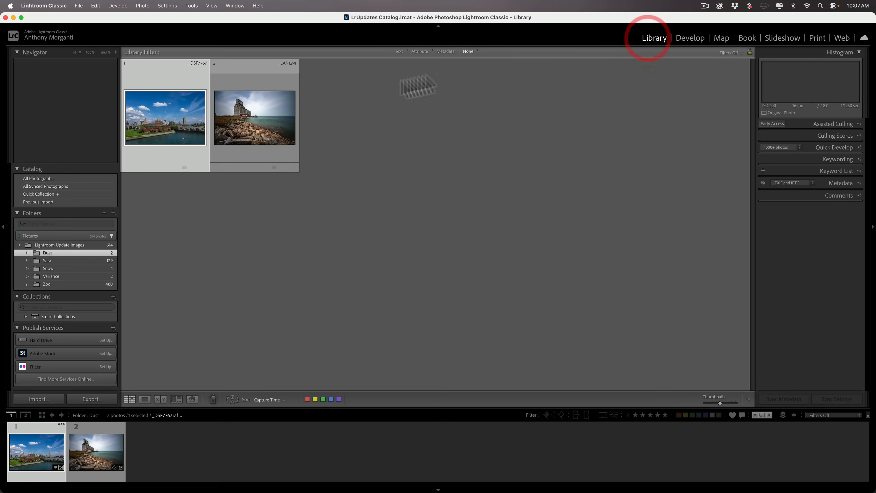
pyautogui.click(52, 276)
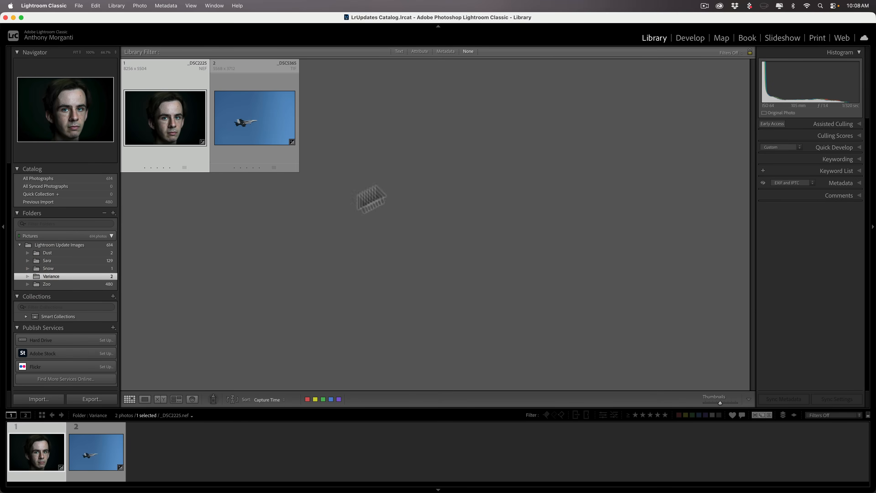
pyautogui.click(688, 38)
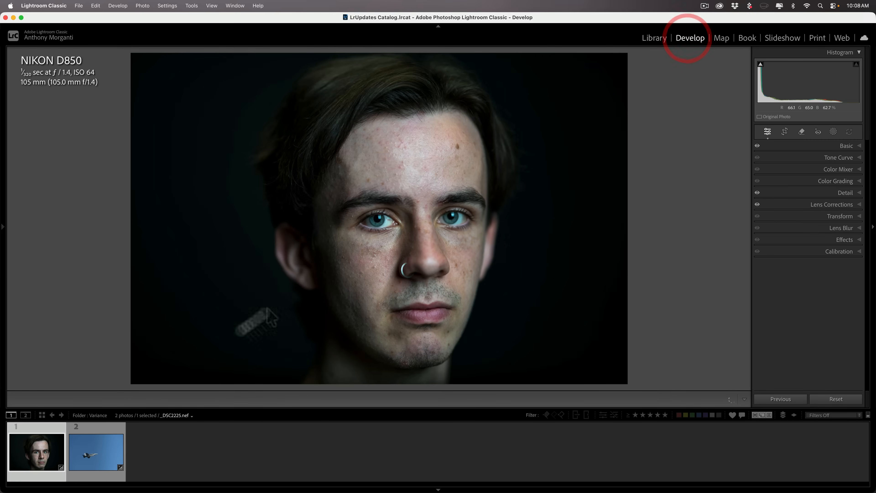
pyautogui.click(114, 449)
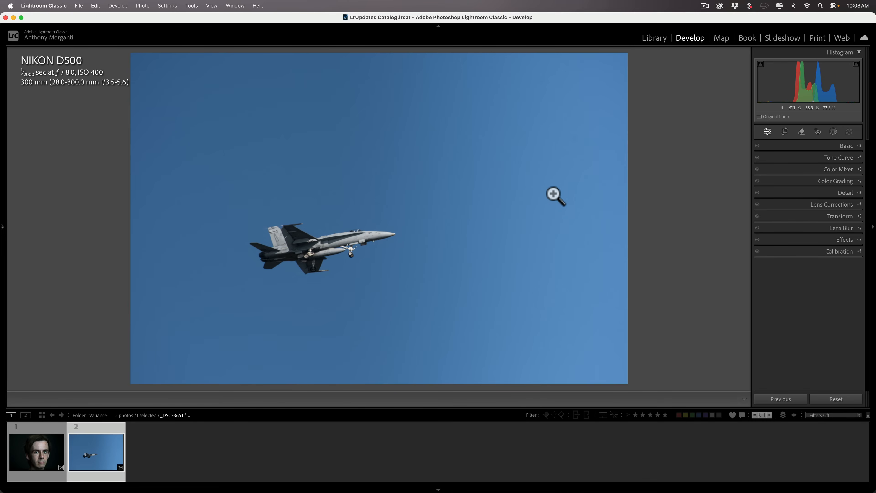
# Step: Sample the jet photo's sky blue in Color Mixer Point Color and set its Variance to -100
pyautogui.click(838, 169)
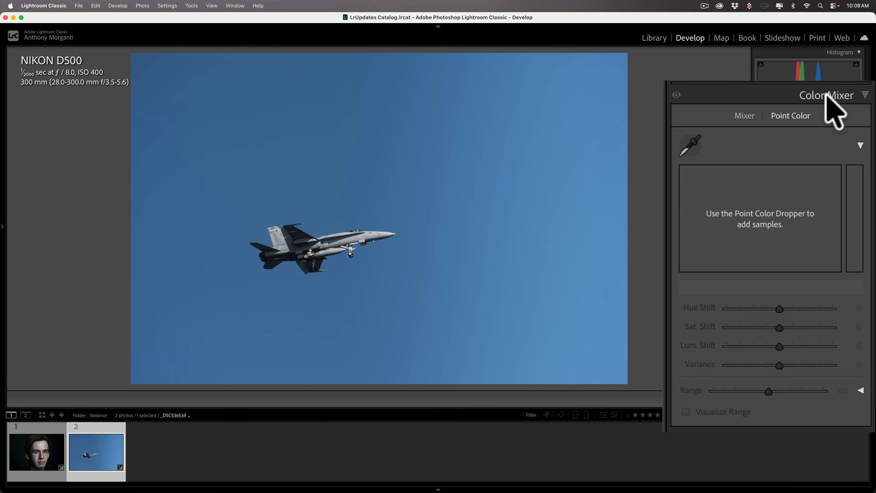
pyautogui.click(689, 145)
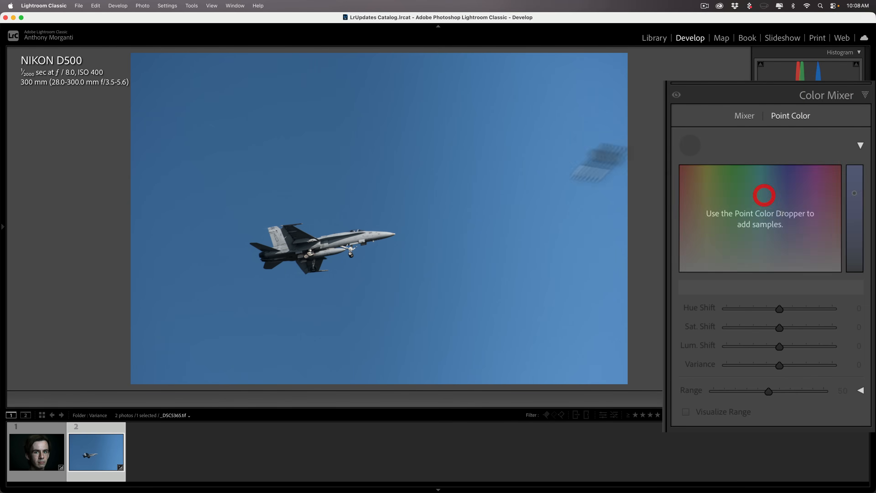
pyautogui.click(425, 160)
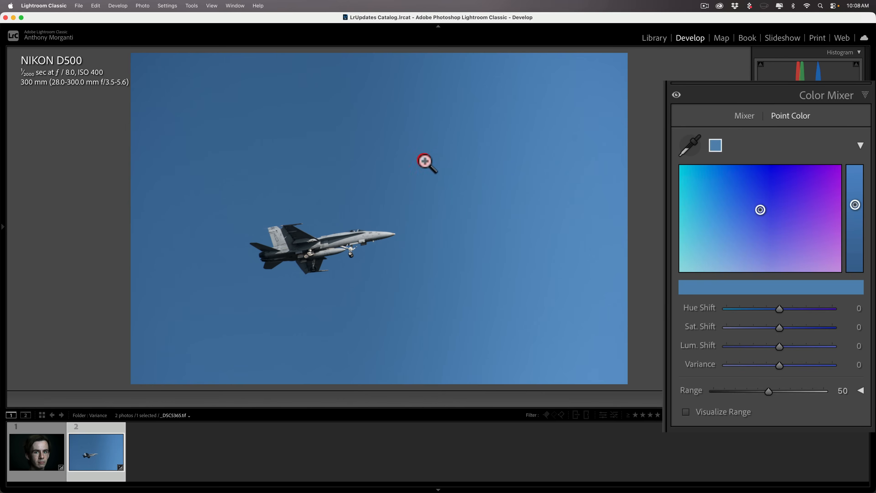
pyautogui.moveTo(777, 365); pyautogui.dragTo(707, 365)
pyautogui.click(707, 365)
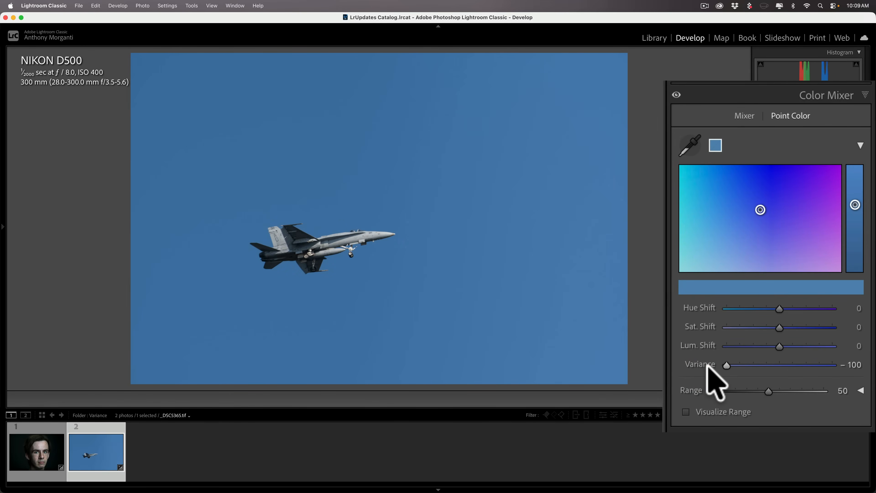
# Step: Reset Variance to 0 and delete all Point Color swatches
pyautogui.doubleClick(711, 364)
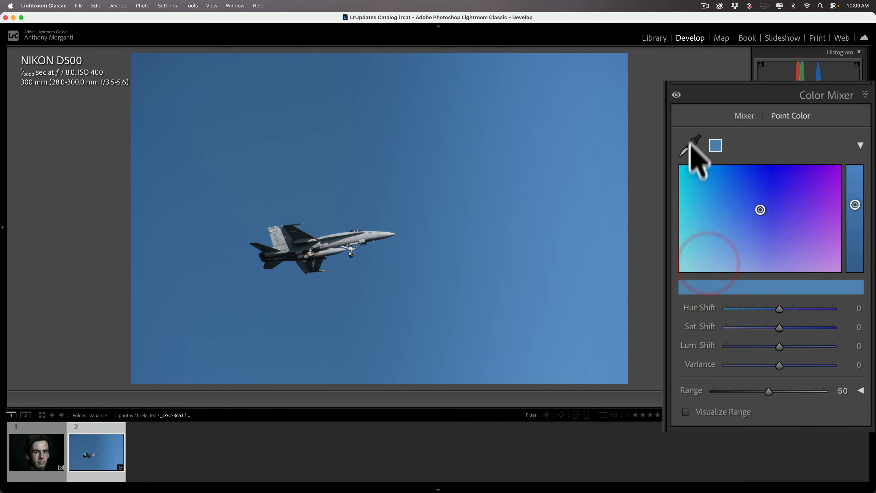
pyautogui.rightClick(716, 146)
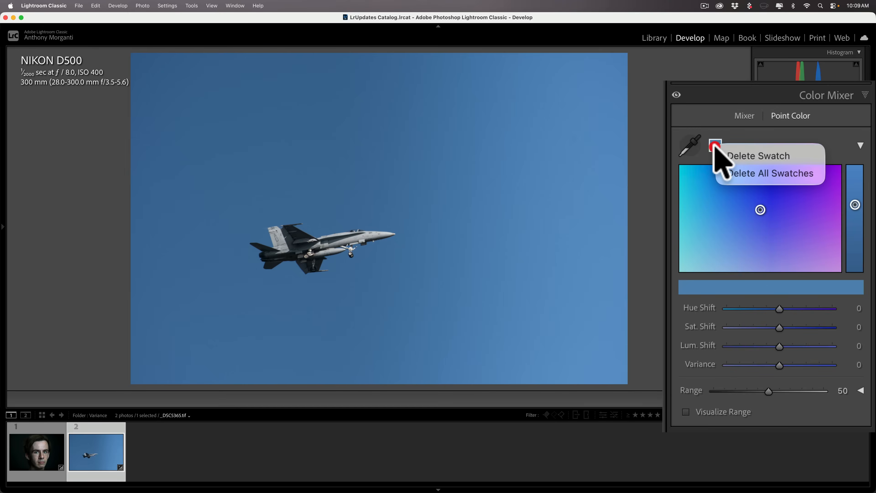
pyautogui.click(729, 172)
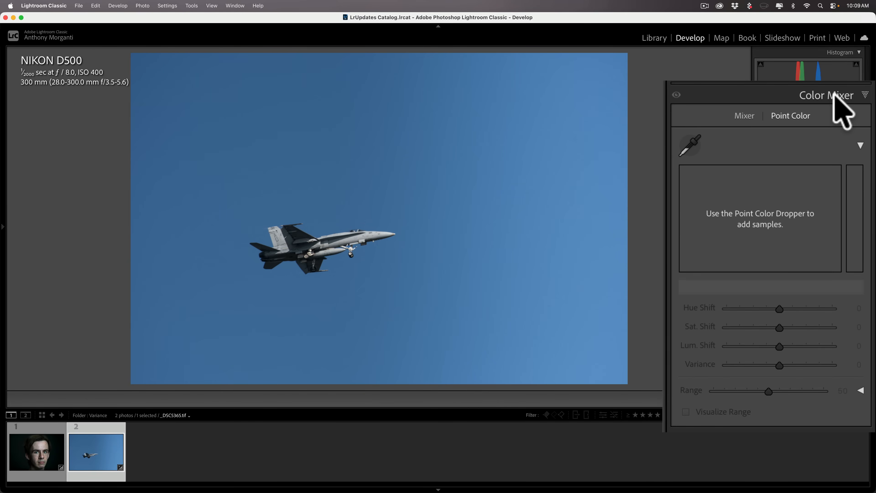
# Step: Collapse the Color Mixer and add a Sky mask to the jet photo
pyautogui.click(845, 171)
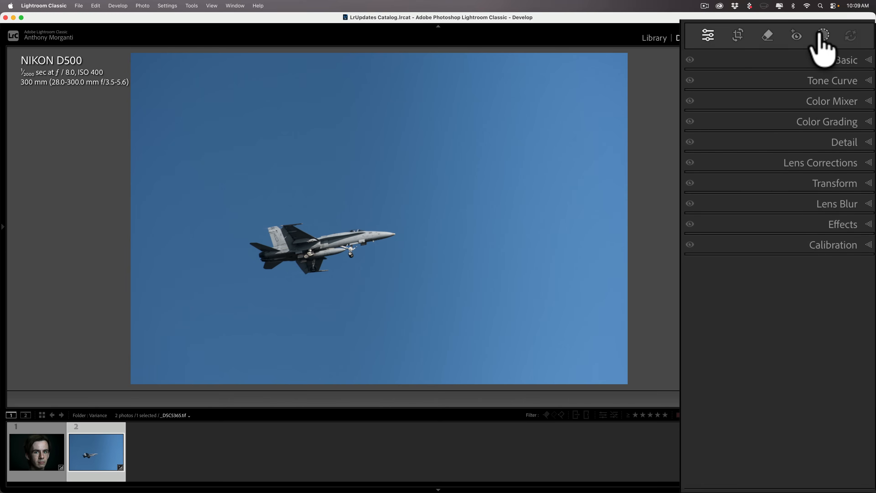
pyautogui.click(823, 34)
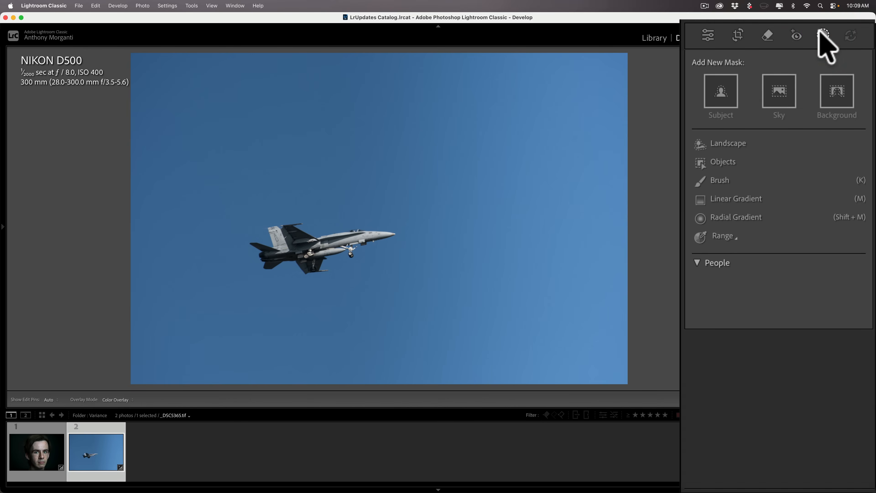
pyautogui.click(780, 92)
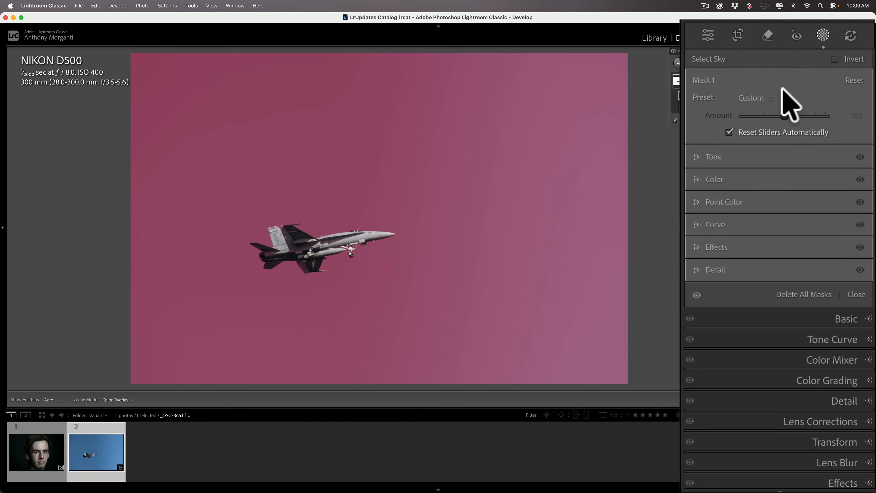
# Step: Sample the sky blue in the mask's Point Color and drag Variance to -100
pyautogui.click(700, 201)
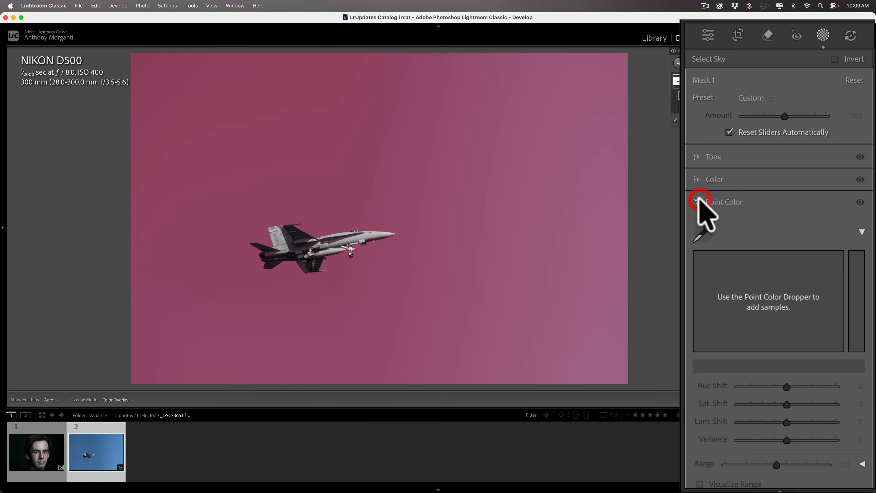
pyautogui.click(703, 231)
pyautogui.click(349, 133)
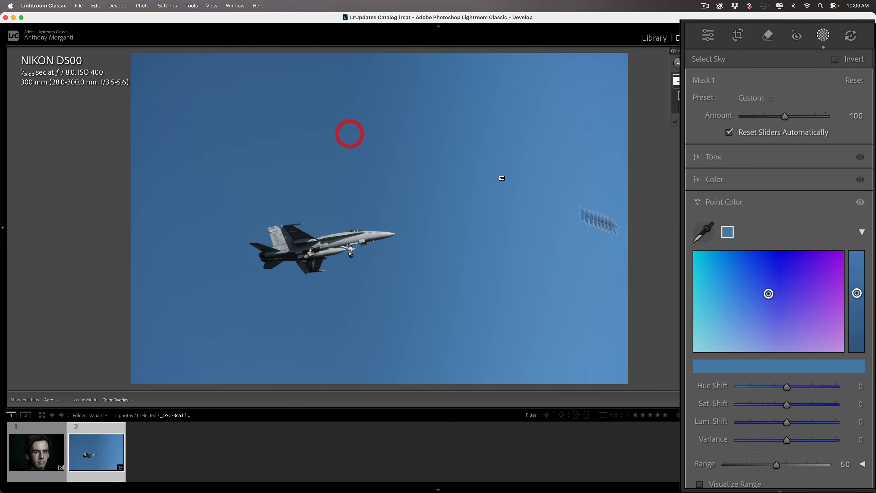
pyautogui.moveTo(787, 439); pyautogui.dragTo(720, 436)
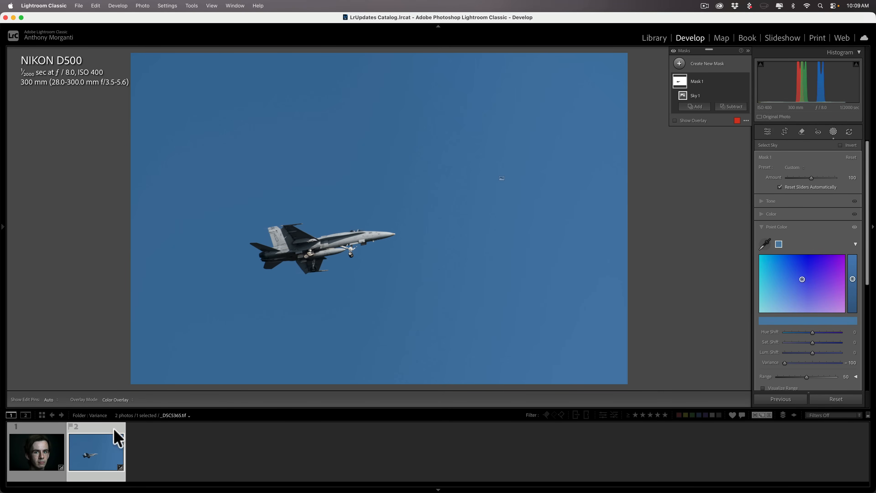
# Step: On the portrait, mask Person 1's facial skin, body skin and facial hair
pyautogui.click(47, 454)
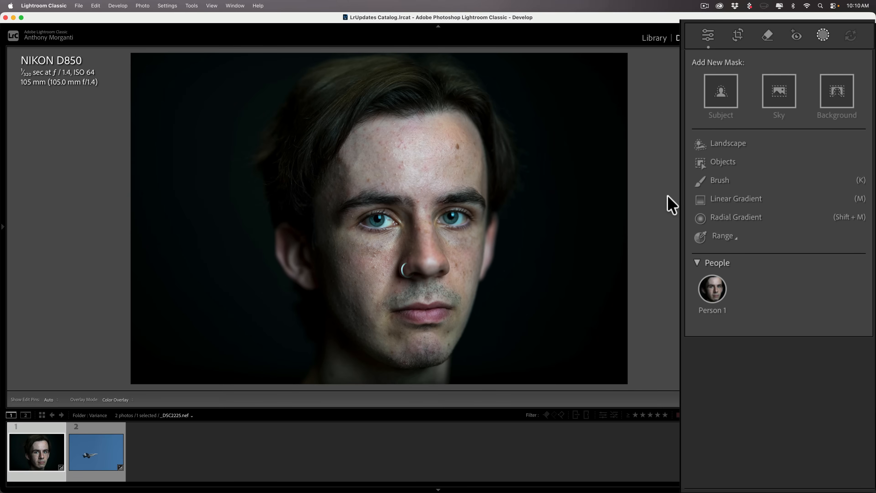
pyautogui.click(711, 289)
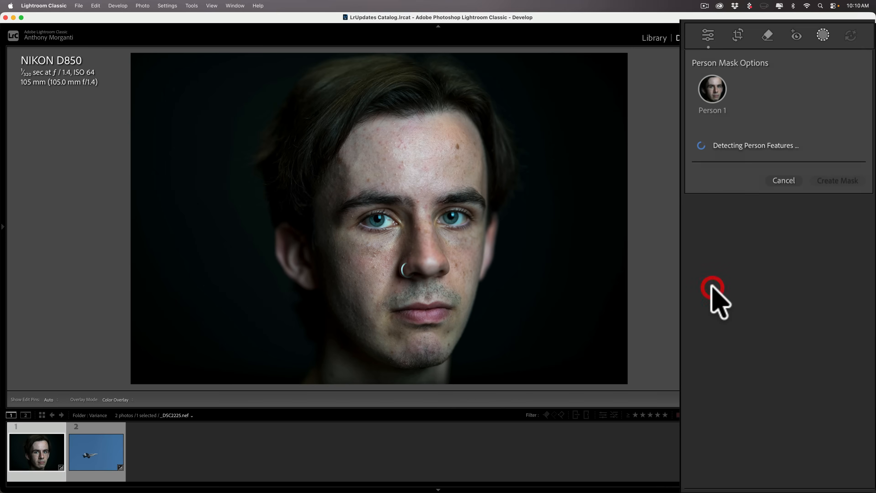
pyautogui.click(697, 170)
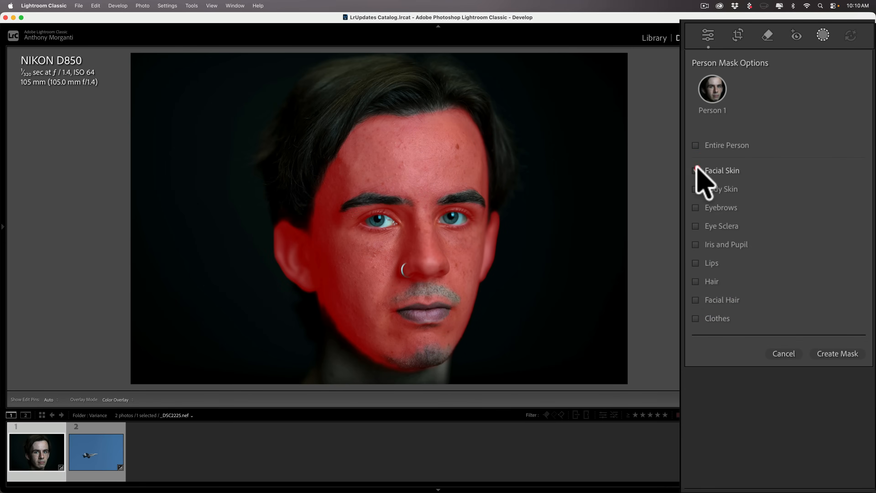
pyautogui.click(697, 189)
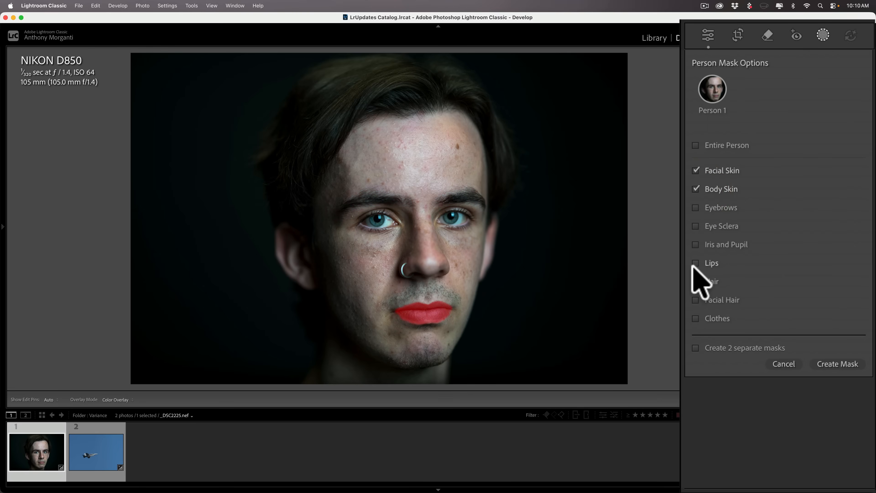
pyautogui.click(696, 299)
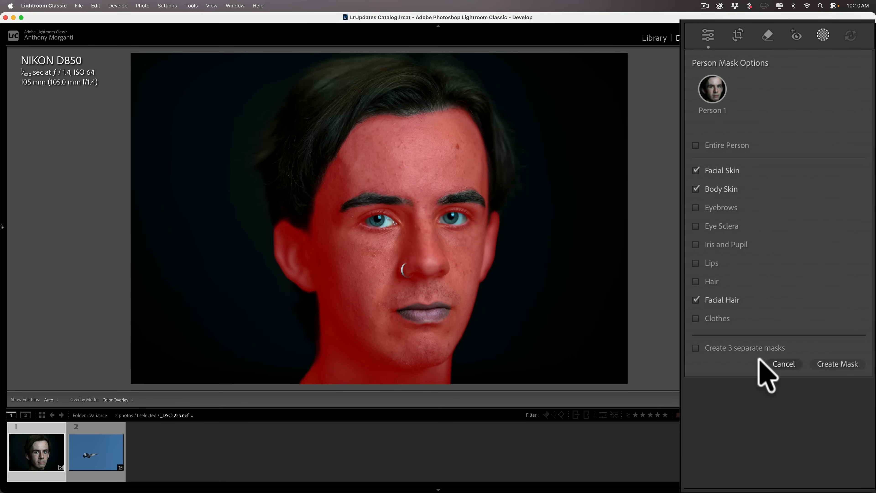
pyautogui.click(836, 364)
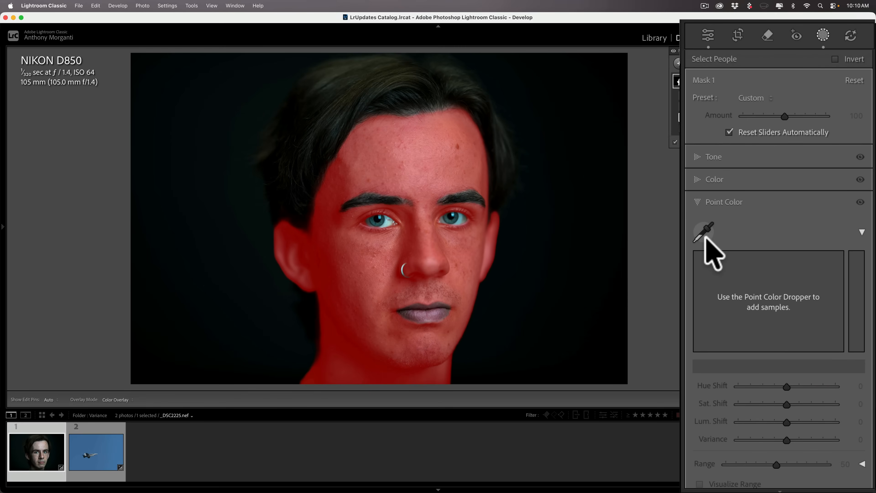
# Step: Sample the face's skin tone in the mask's Point Color and set Variance to -100
pyautogui.click(704, 231)
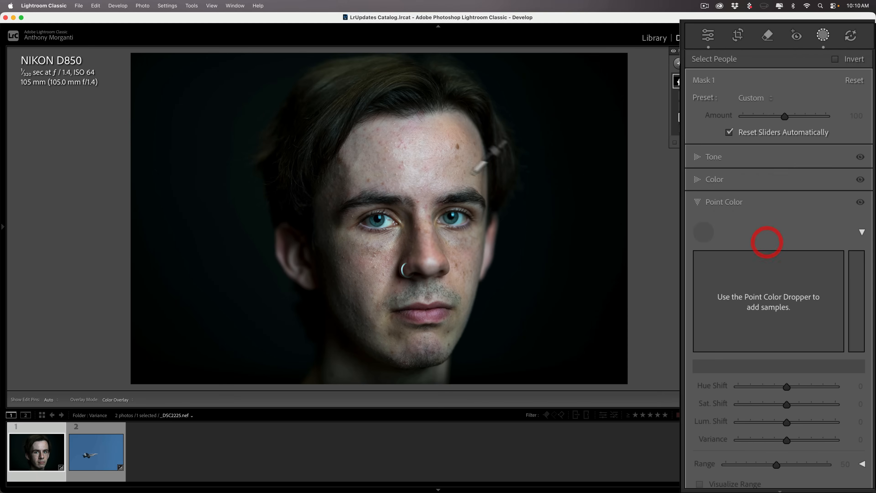
pyautogui.click(434, 215)
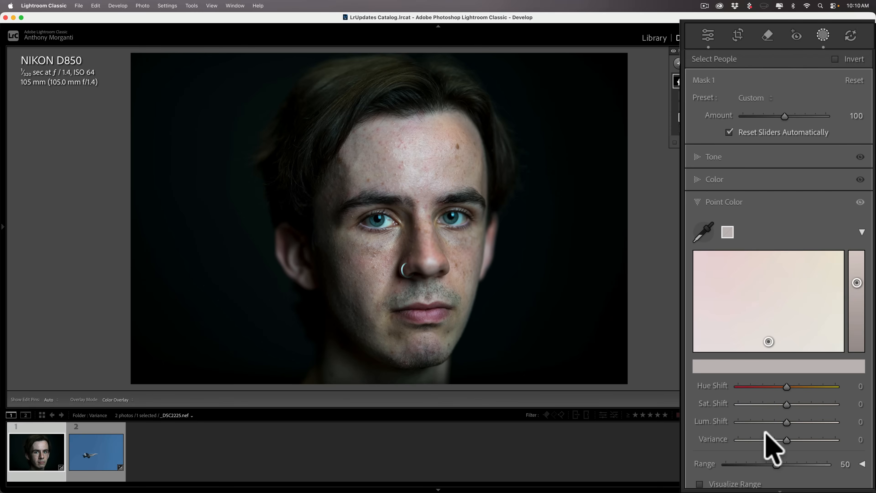
pyautogui.moveTo(783, 437); pyautogui.dragTo(675, 434)
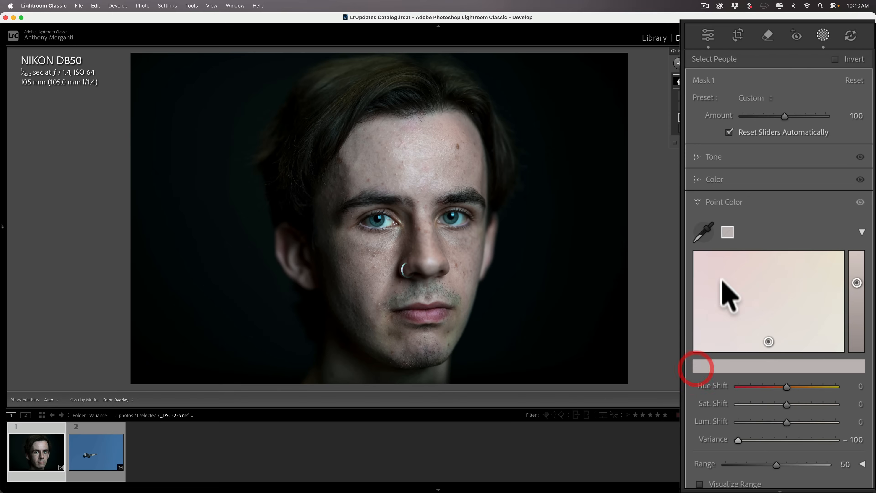
# Step: Toggle the Point Color adjustment off and on to compare, collapse it, then go to Library
pyautogui.click(859, 202)
pyautogui.click(859, 203)
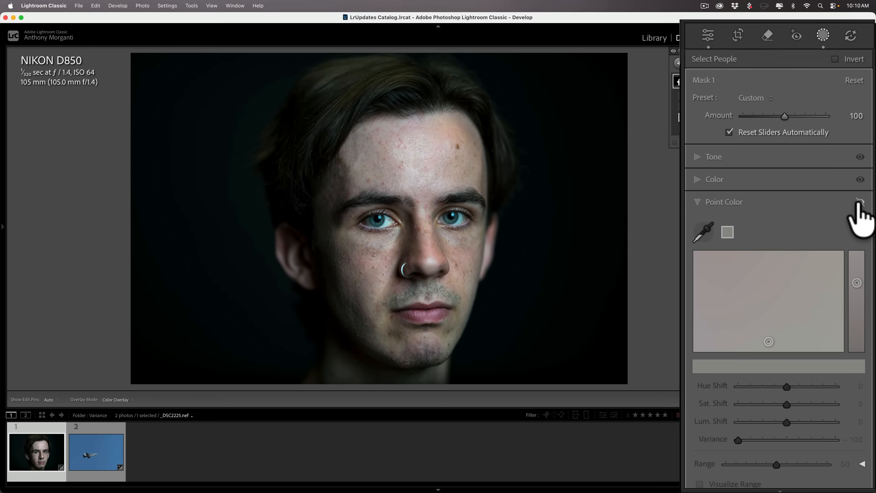
pyautogui.click(855, 227)
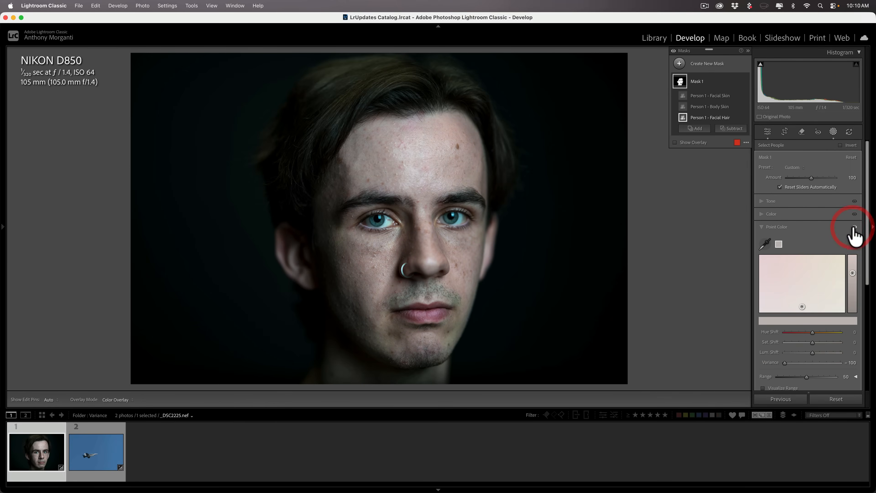
pyautogui.click(854, 227)
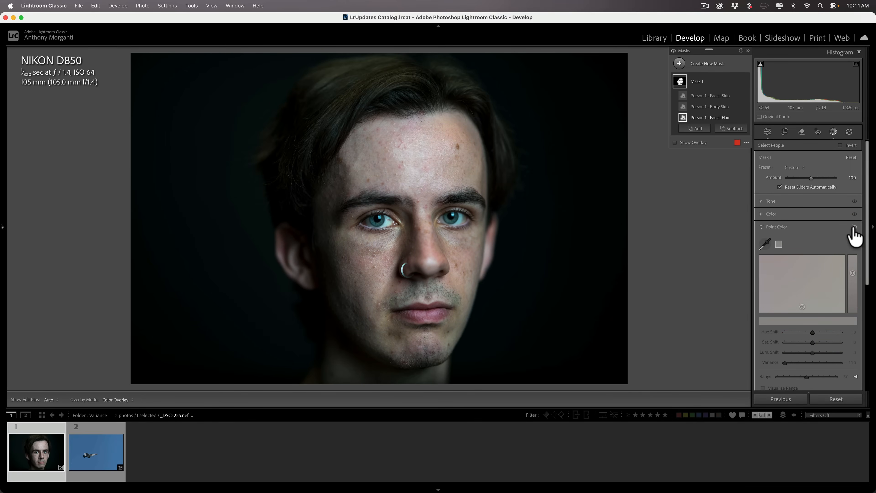
pyautogui.click(854, 227)
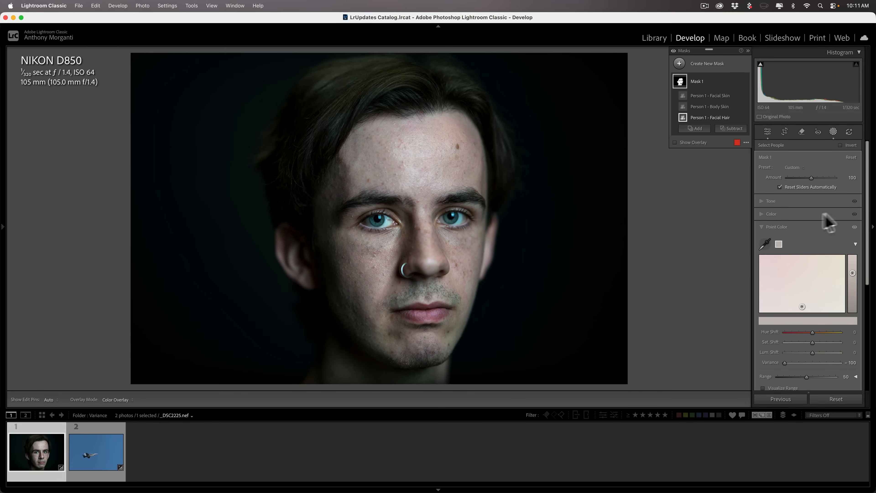
pyautogui.click(764, 228)
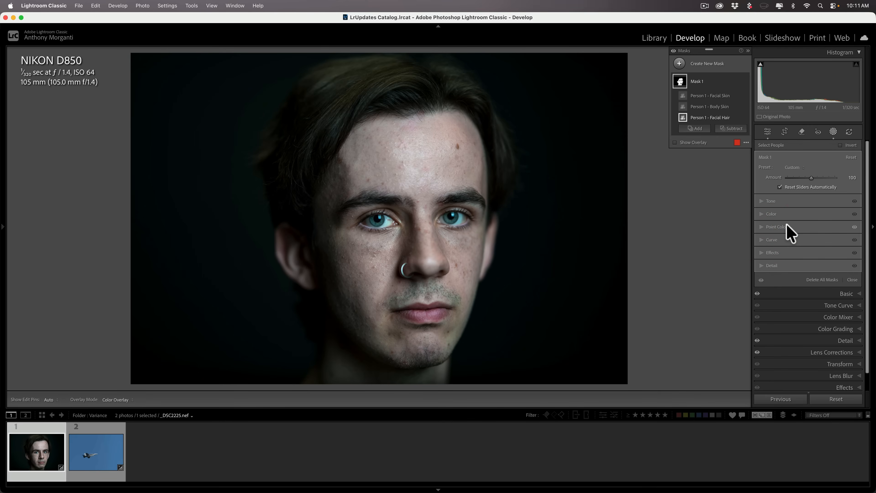
pyautogui.click(656, 38)
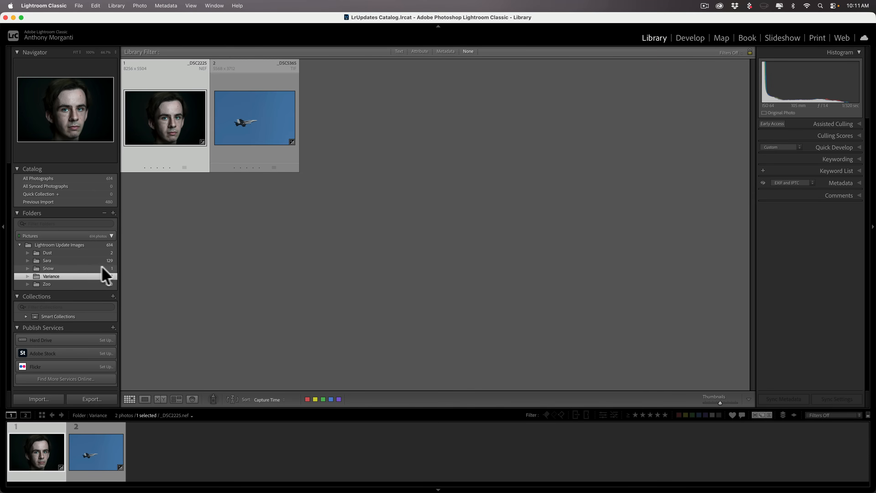
# Step: Select the Snow folder and open its lighthouse photo in Develop
pyautogui.click(86, 269)
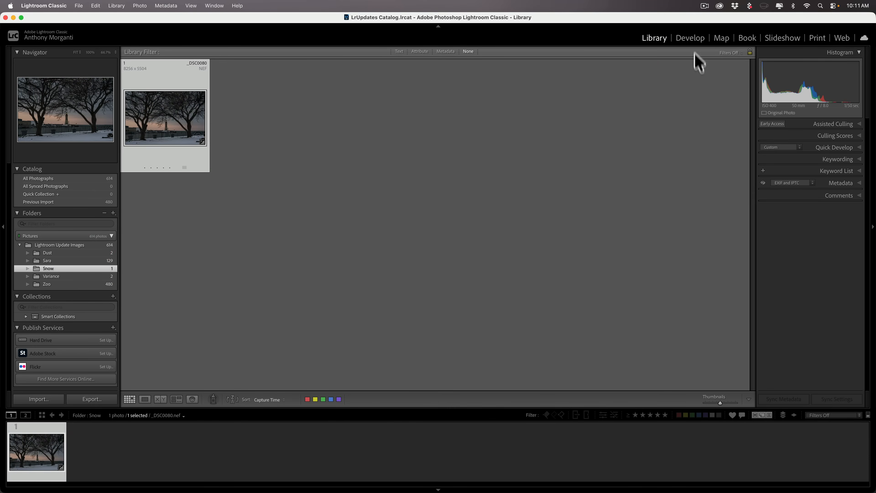
pyautogui.click(693, 38)
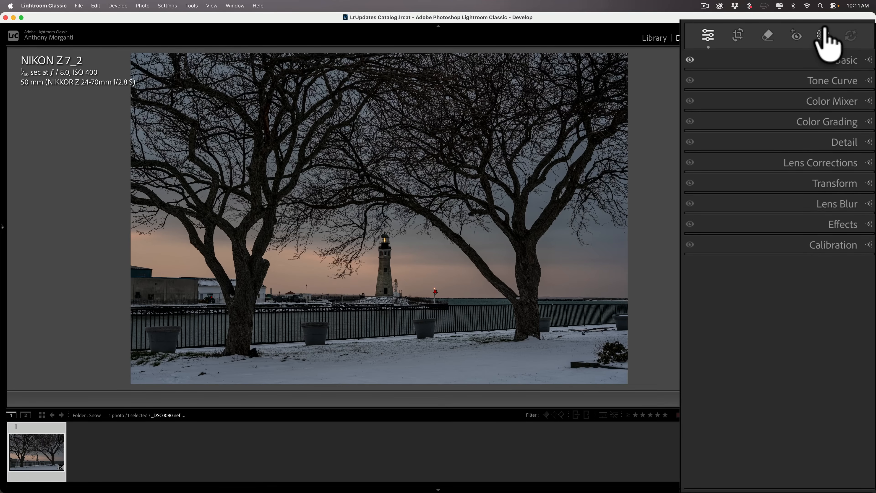
# Step: Create a Landscape mask with only the Snow component selected
pyautogui.click(823, 34)
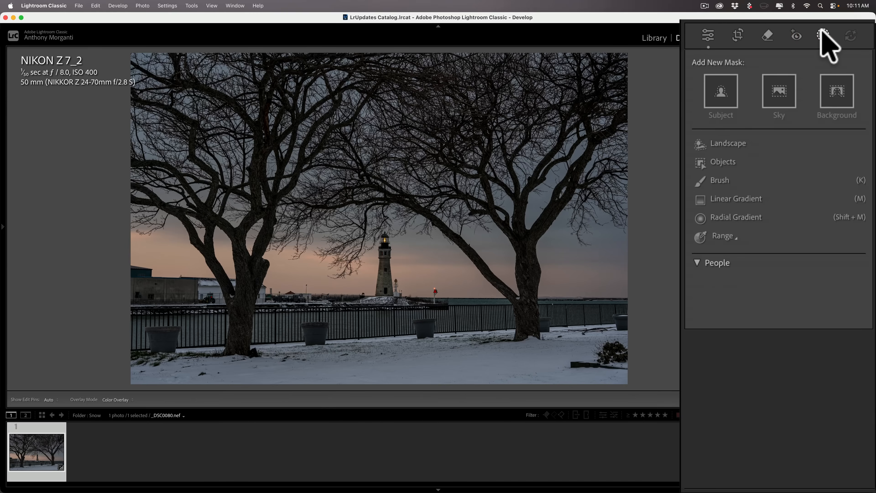
pyautogui.click(718, 143)
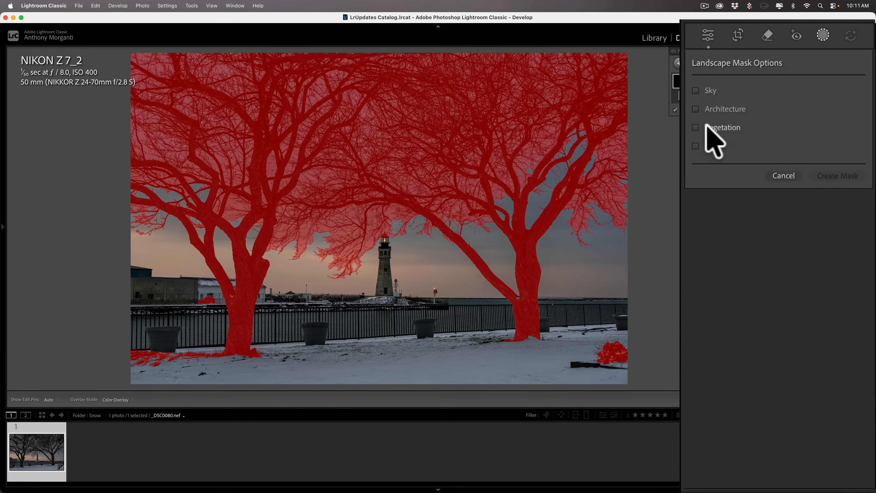
pyautogui.click(695, 145)
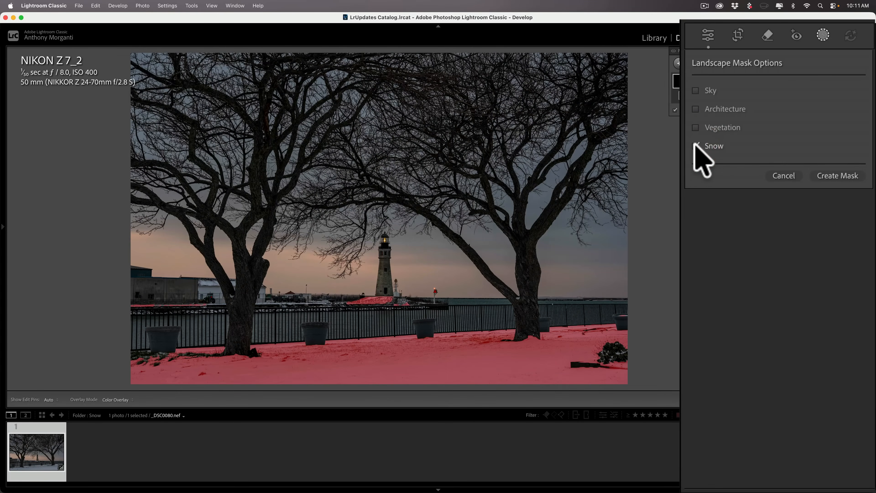
pyautogui.click(842, 176)
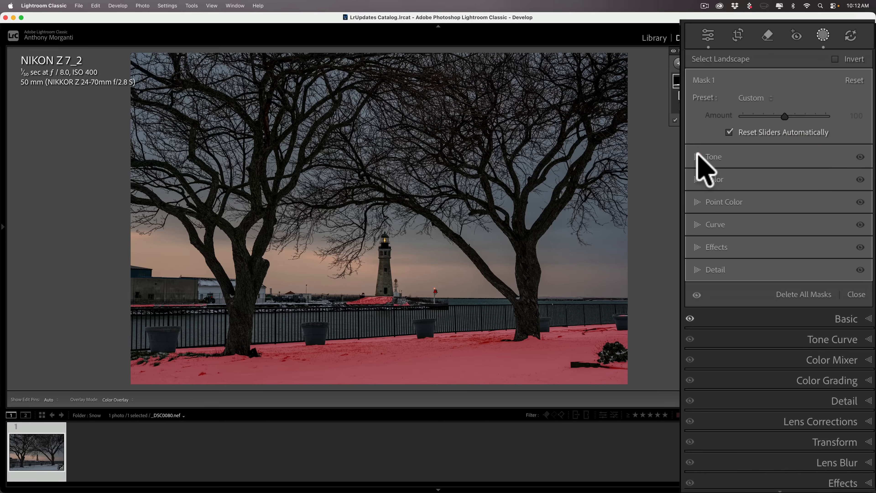
# Step: Raise the snow mask's Exposure to 0.37
pyautogui.click(731, 158)
pyautogui.moveTo(783, 172); pyautogui.dragTo(787, 169)
pyautogui.click(763, 201)
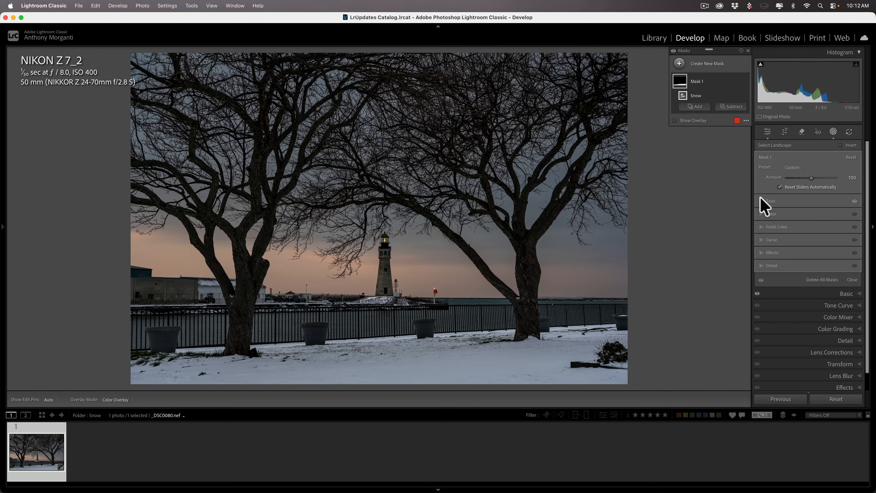
# Step: Show the 129-photo portrait folder in the Library grid and open the Assisted Culling panel
pyautogui.click(656, 37)
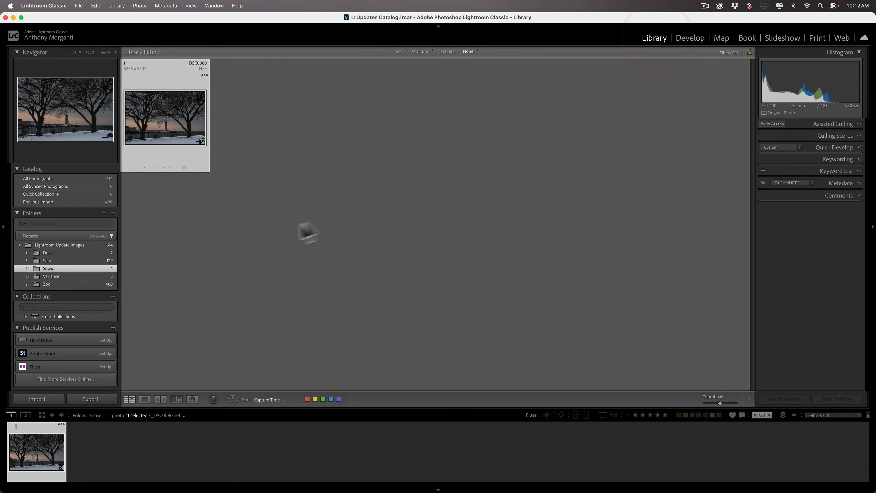
pyautogui.click(57, 261)
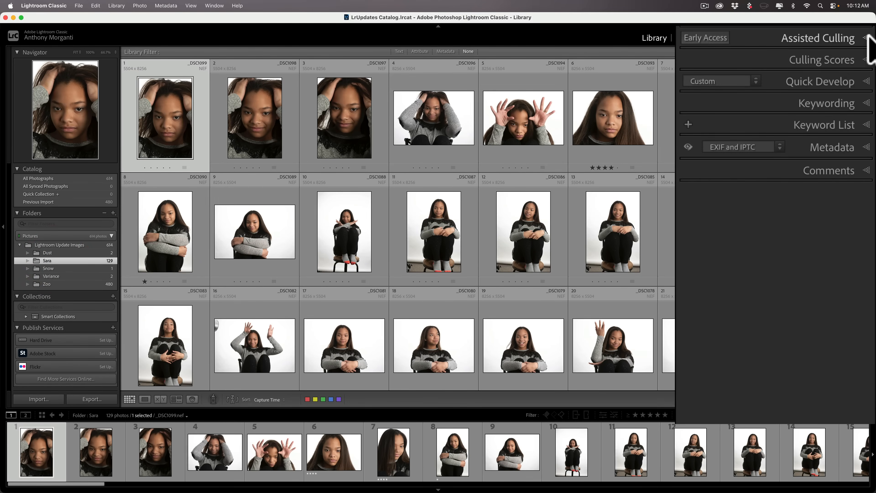
pyautogui.click(869, 37)
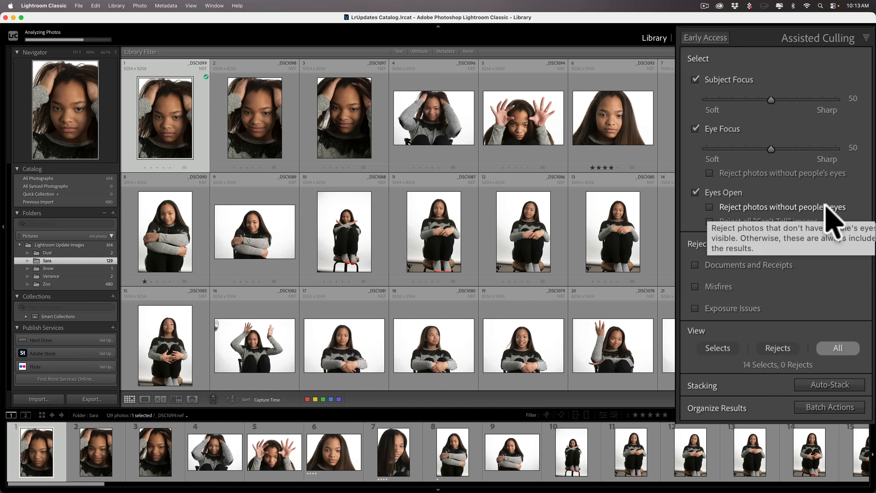
# Step: Turn 'Reject photos without people's eyes' on and back off, leaving 93 selects and 0 rejects
pyautogui.click(739, 207)
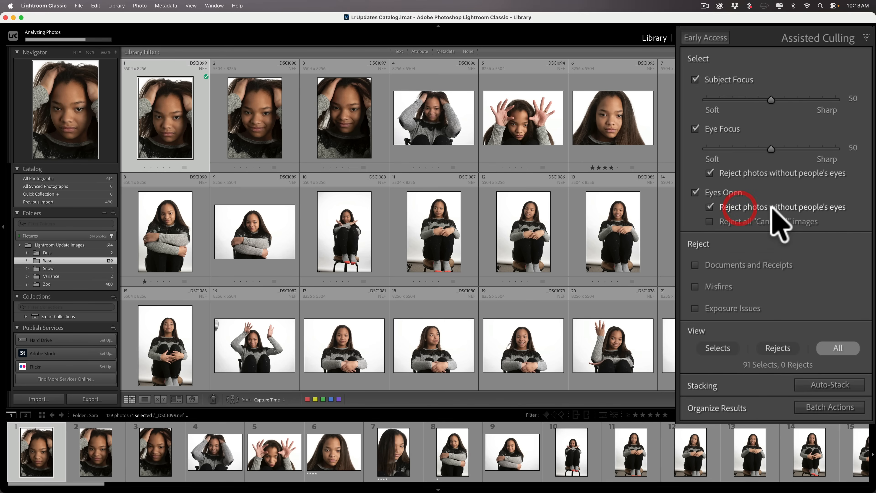
pyautogui.click(721, 211)
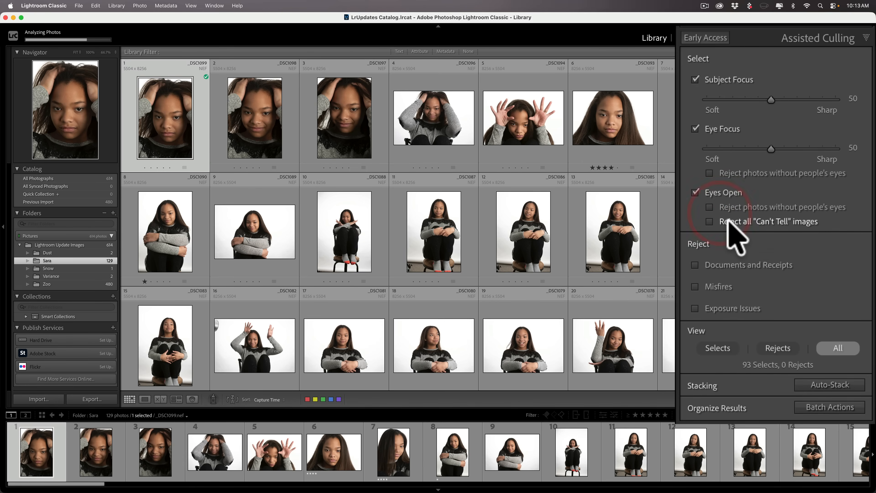
pyautogui.moveTo(764, 220)
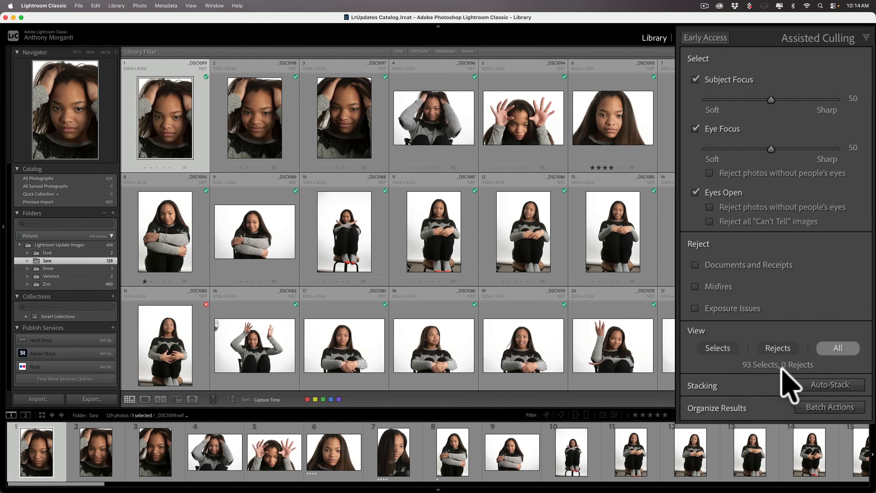
pyautogui.scroll(-20, 688, 266)
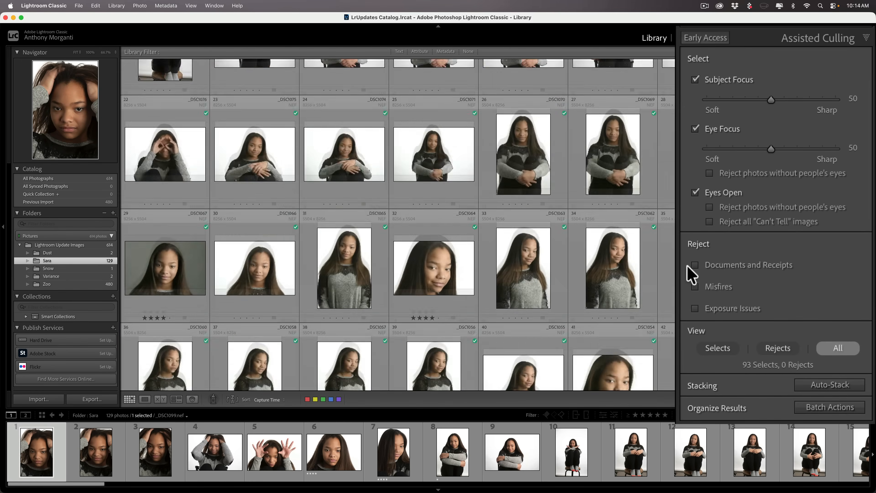
pyautogui.scroll(-6, 687, 266)
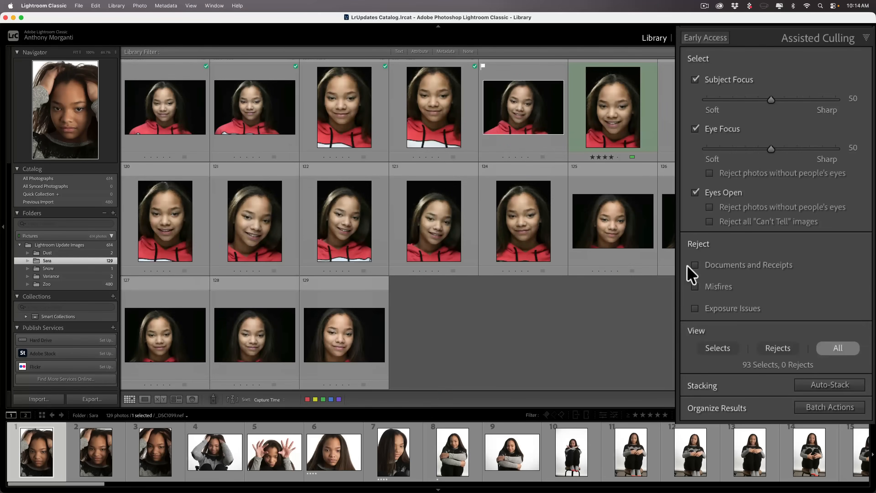
pyautogui.scroll(20, 687, 266)
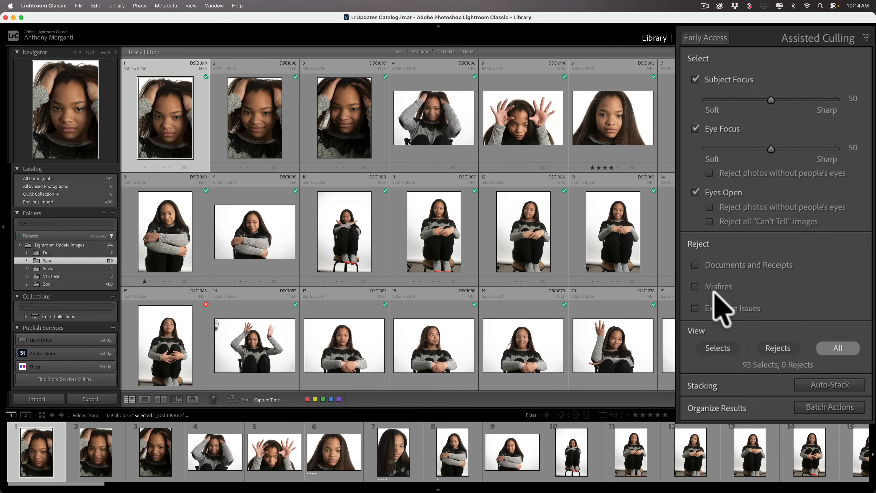
pyautogui.moveTo(712, 287)
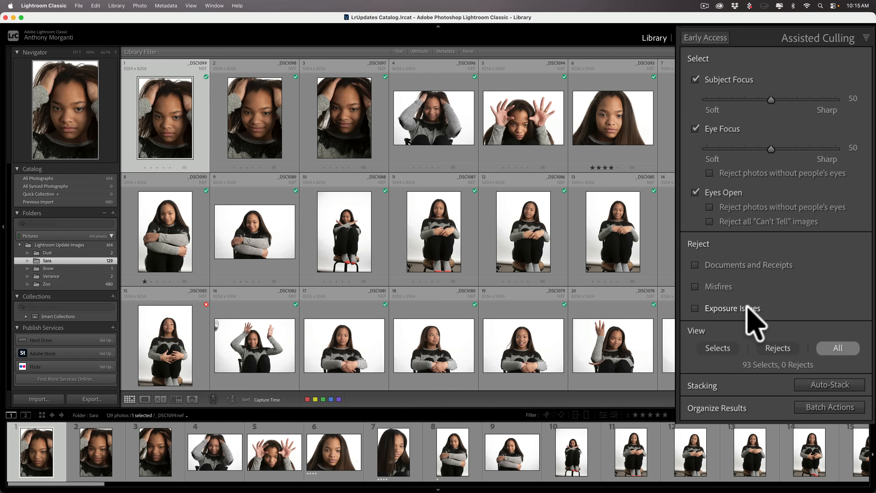
pyautogui.moveTo(748, 310)
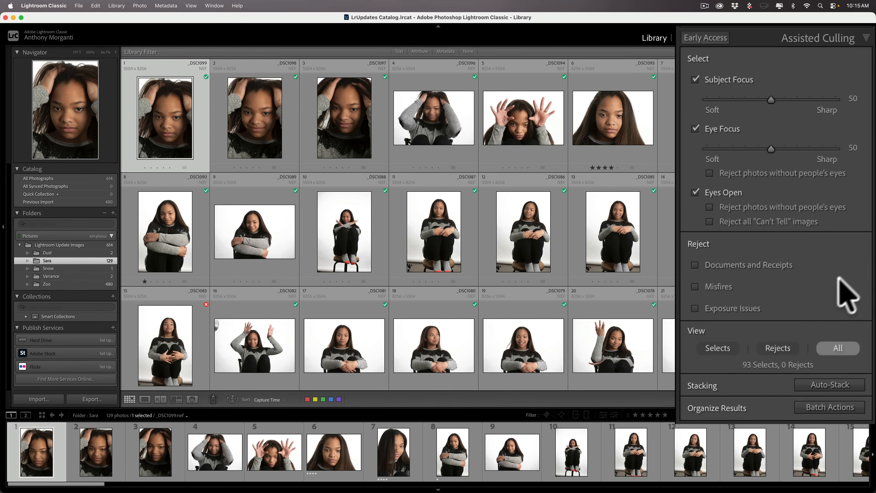
pyautogui.click(778, 348)
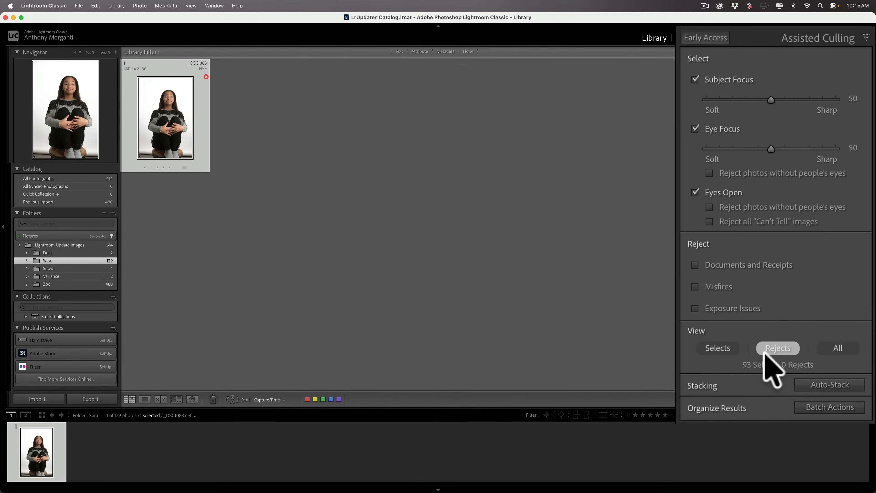
pyautogui.doubleClick(177, 122)
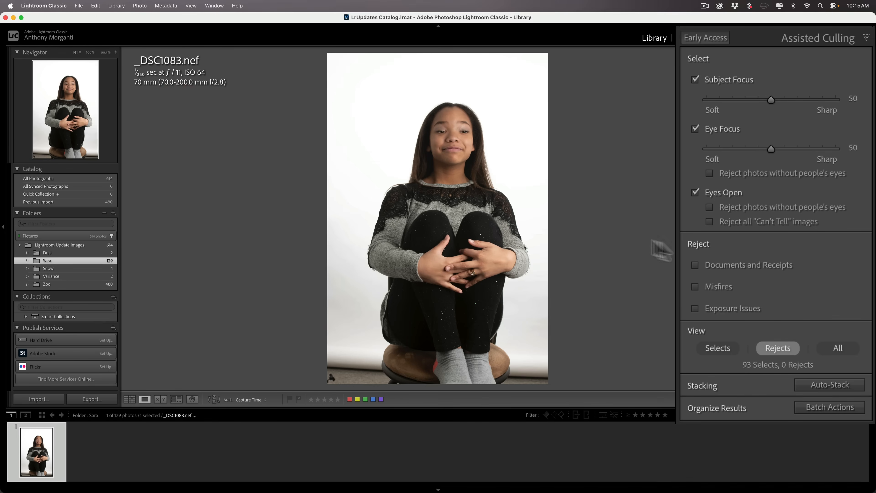
pyautogui.click(720, 347)
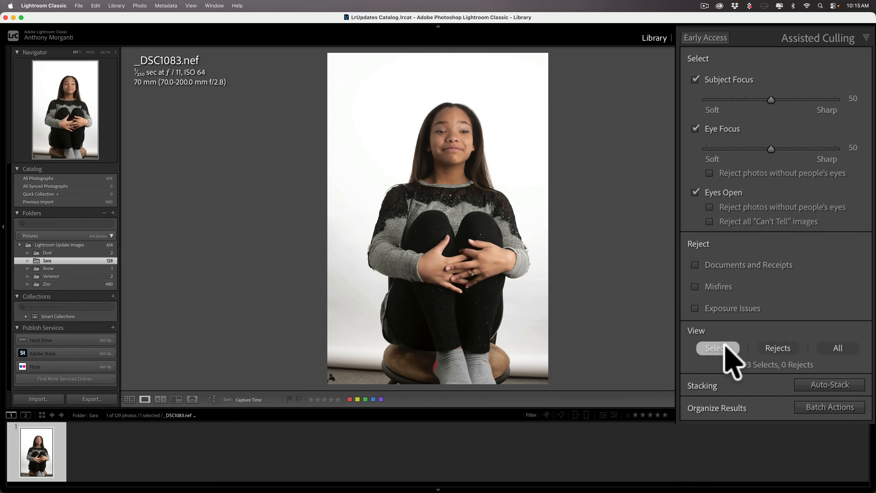
pyautogui.click(839, 348)
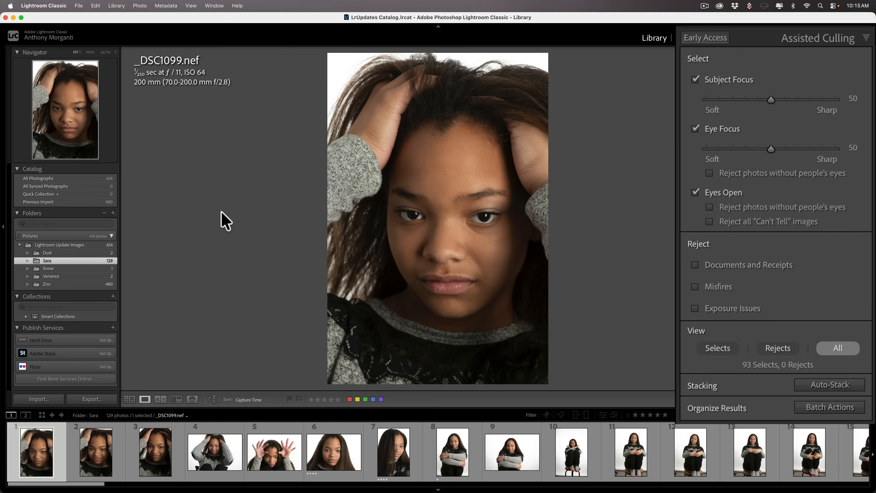
pyautogui.press('g')
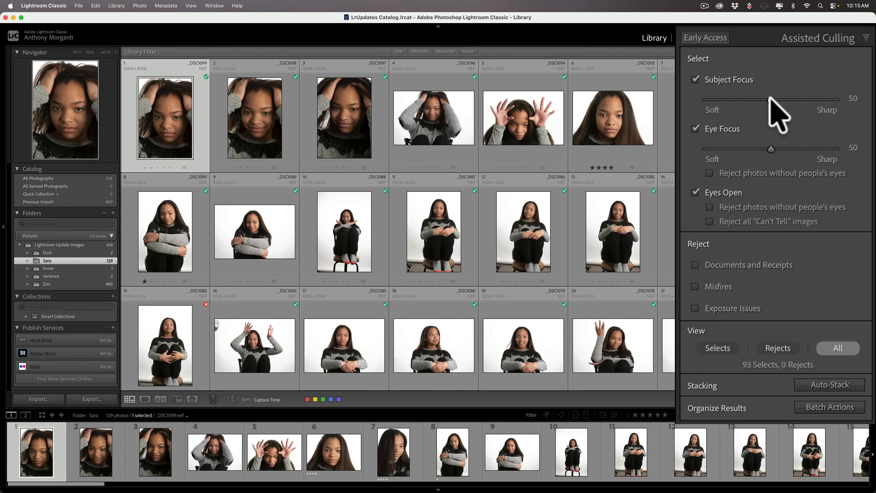
# Step: Raise Subject Focus from 50 to 100 and check photo scores: 77 selects, 52 rejects
pyautogui.moveTo(769, 99); pyautogui.dragTo(871, 103)
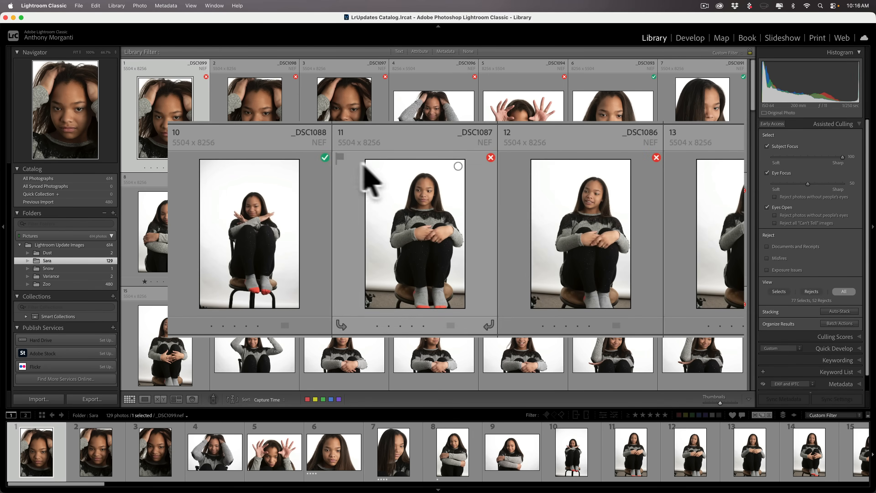
pyautogui.moveTo(324, 158)
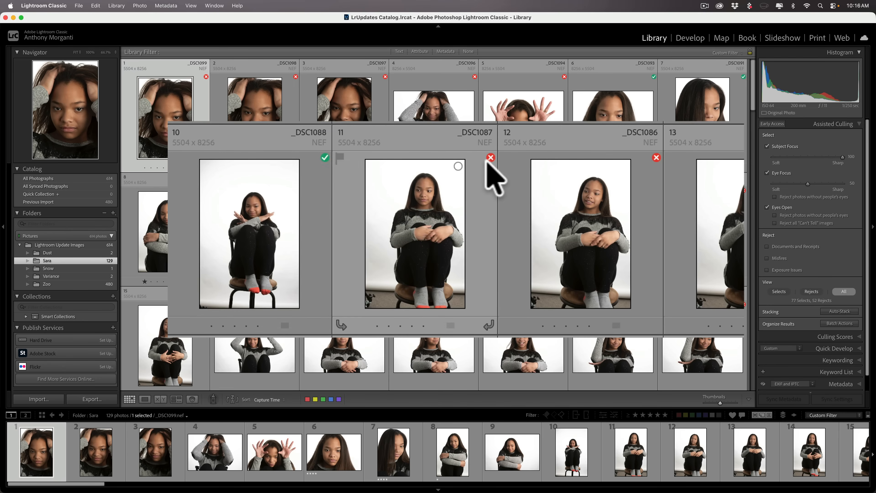
pyautogui.moveTo(491, 158)
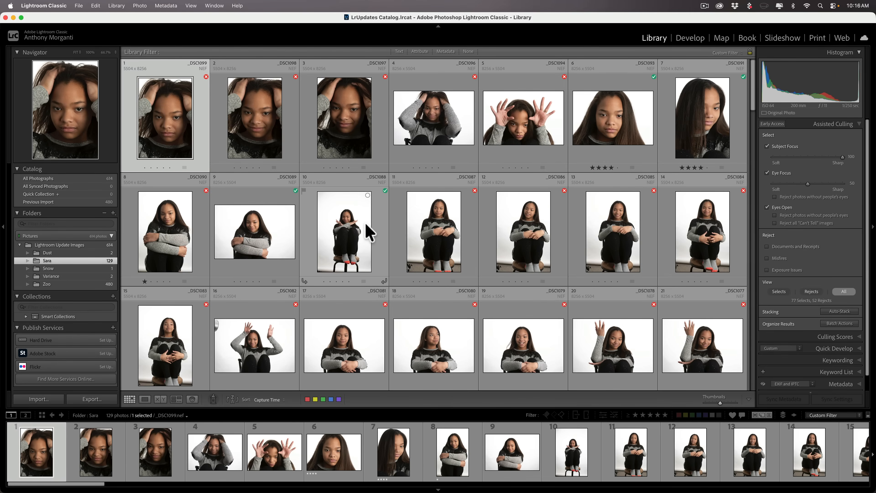
# Step: View _DSC1088 large, step to _DSC1087 and back, then return to Grid view
pyautogui.click(366, 224)
pyautogui.doubleClick(365, 222)
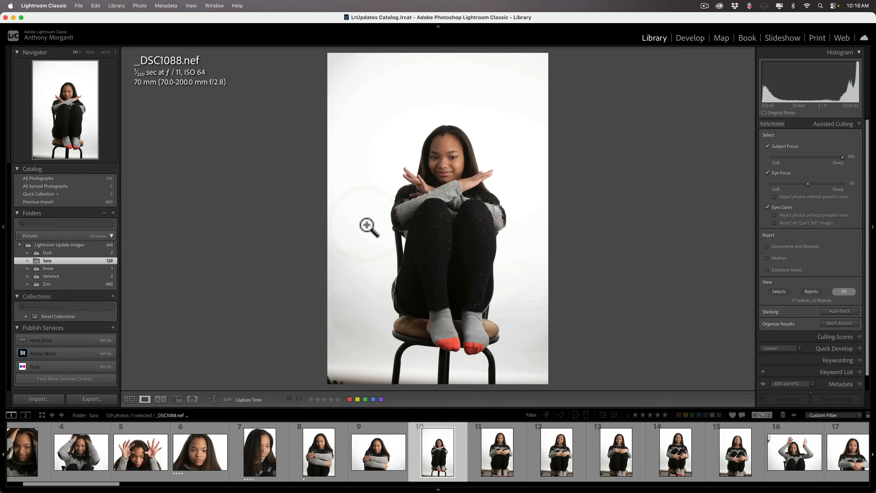
pyautogui.press('Right')
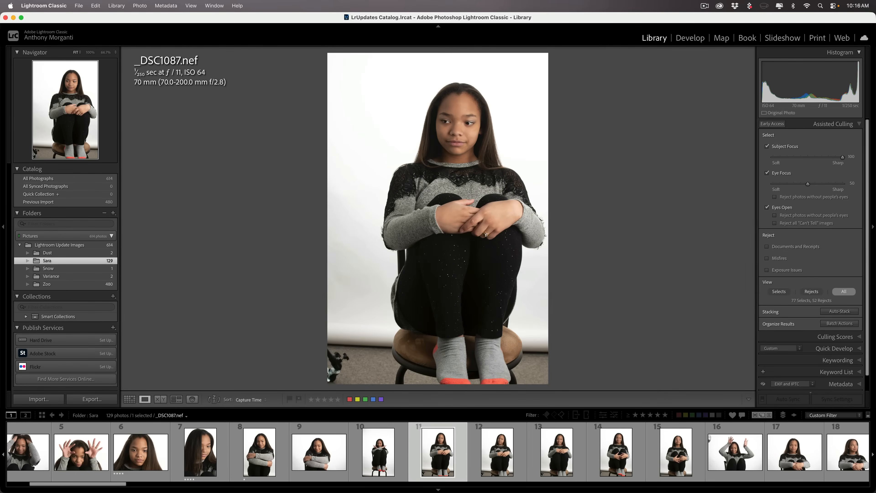
pyautogui.press('Left')
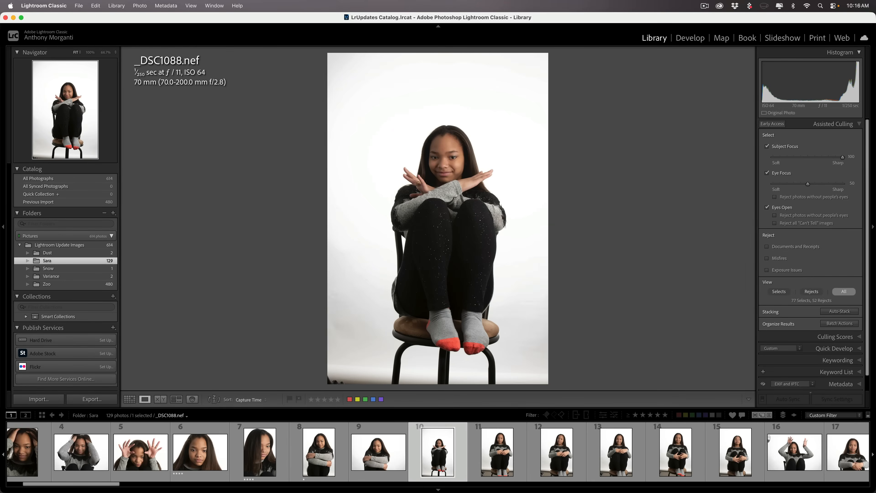
pyautogui.press('g')
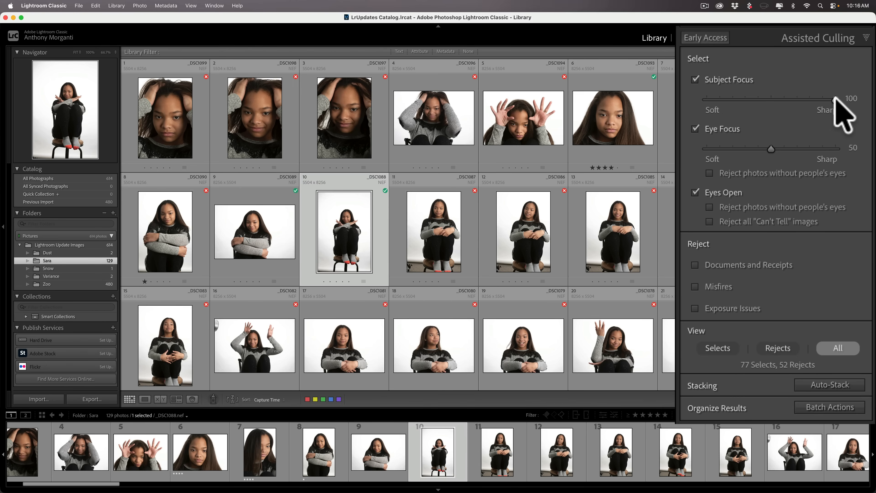
# Step: Drop Subject Focus to 0 then 50, and try Eye Focus at 100 before lowering it again
pyautogui.moveTo(835, 99); pyautogui.dragTo(687, 96)
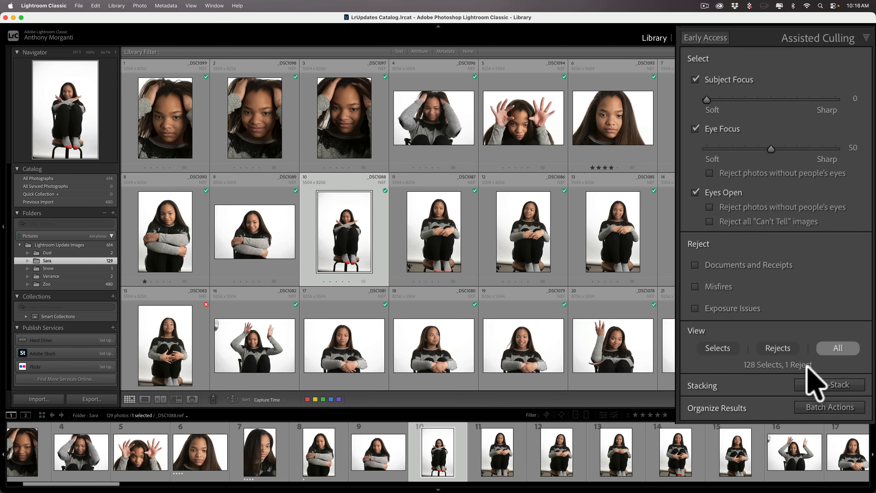
pyautogui.moveTo(780, 97); pyautogui.dragTo(773, 97)
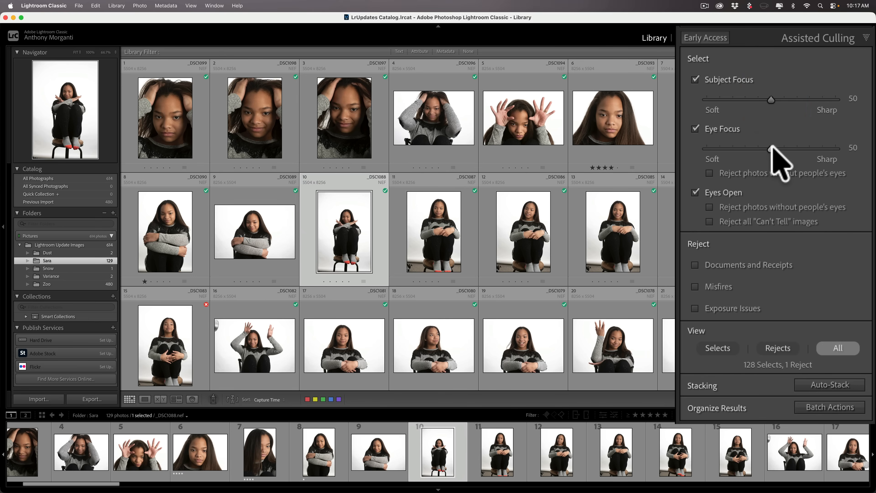
pyautogui.moveTo(771, 149); pyautogui.dragTo(840, 148)
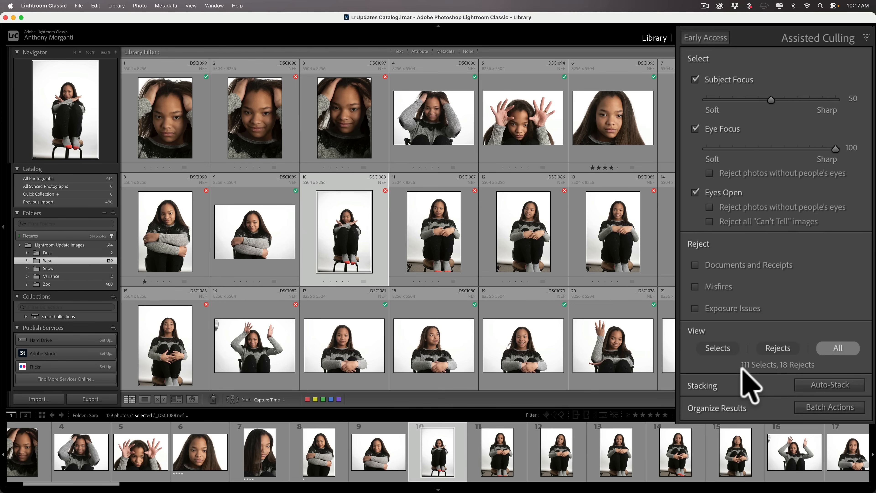
pyautogui.moveTo(830, 147); pyautogui.dragTo(769, 146)
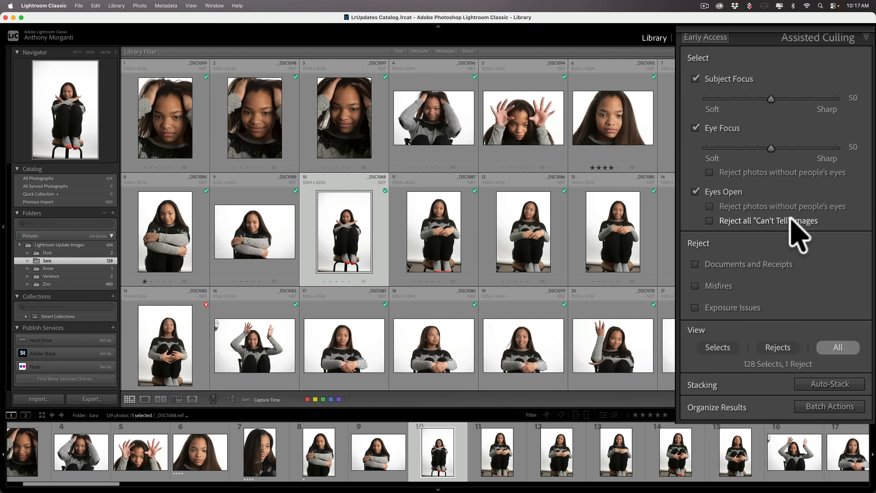
pyautogui.moveTo(791, 218)
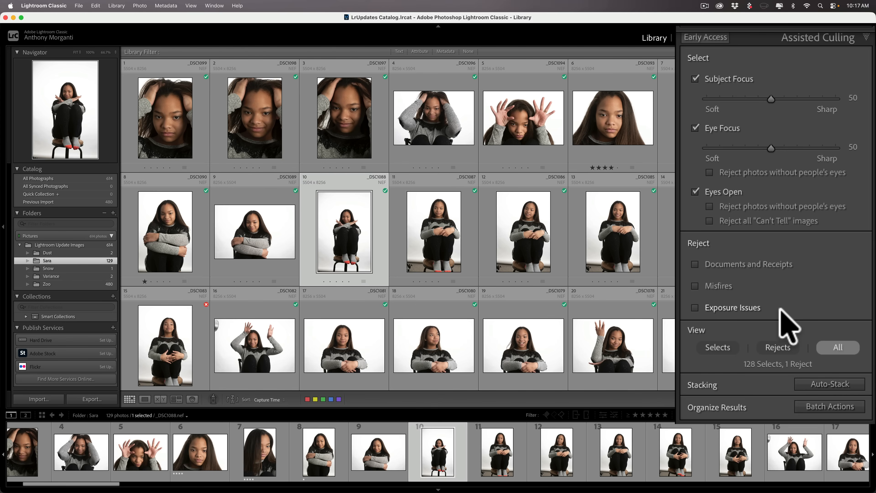
pyautogui.moveTo(781, 308)
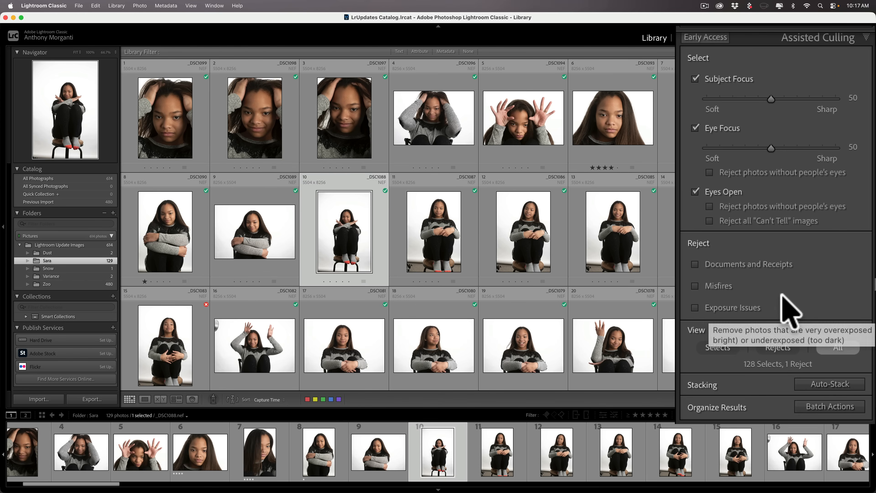
# Step: Start Auto-Stack grouping by visual similarity only, with capture-time stacking off
pyautogui.click(822, 384)
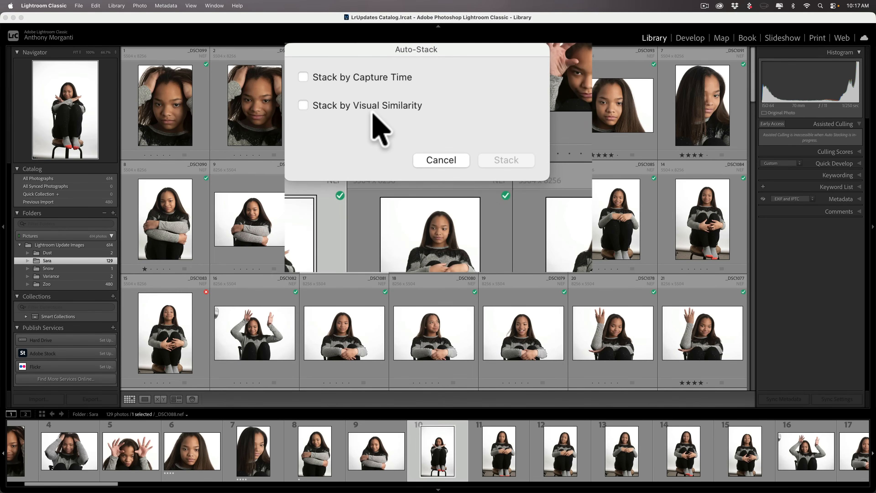
pyautogui.click(304, 80)
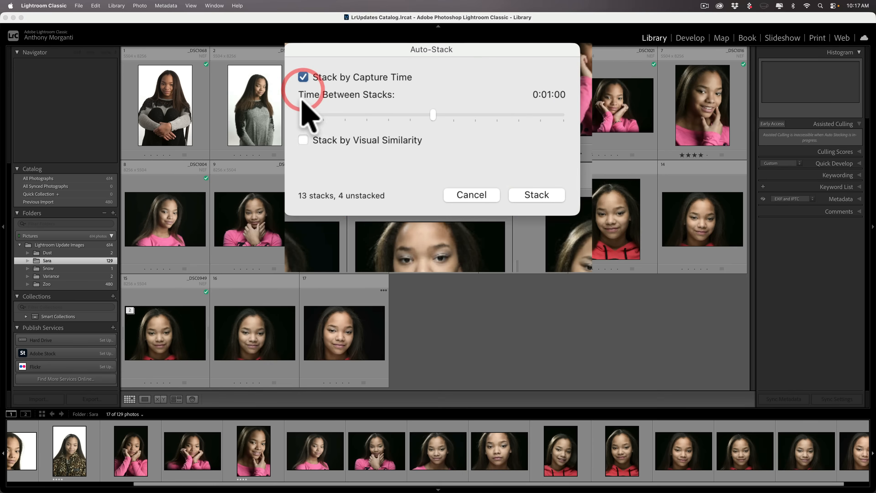
pyautogui.click(302, 139)
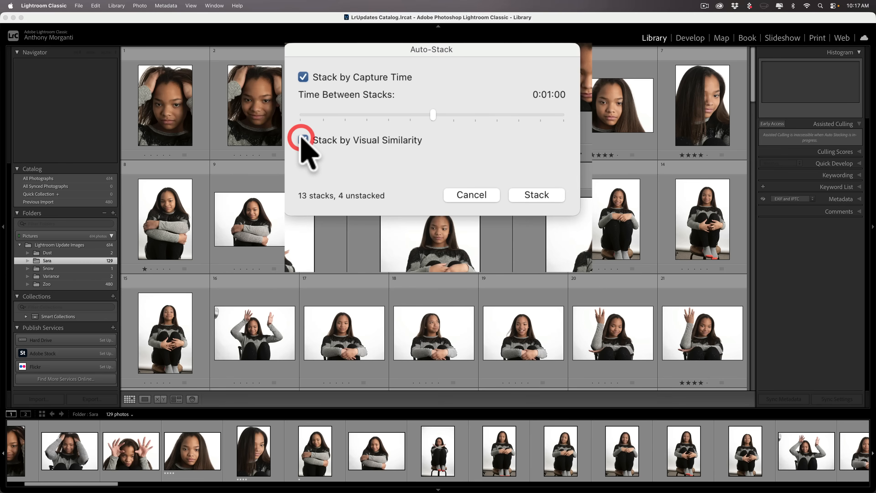
pyautogui.click(303, 77)
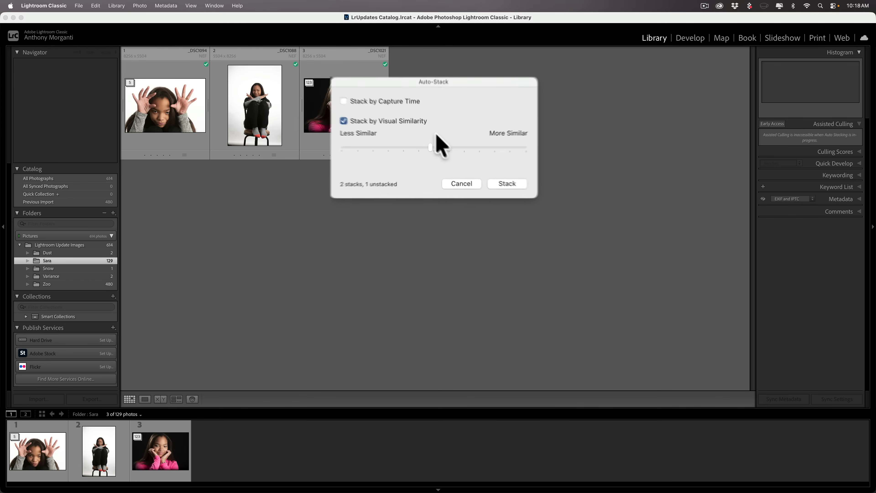
# Step: Preview loose and tighter similarity strengths, then cancel Auto-Stack without stacking anything
pyautogui.moveTo(426, 143); pyautogui.dragTo(468, 150)
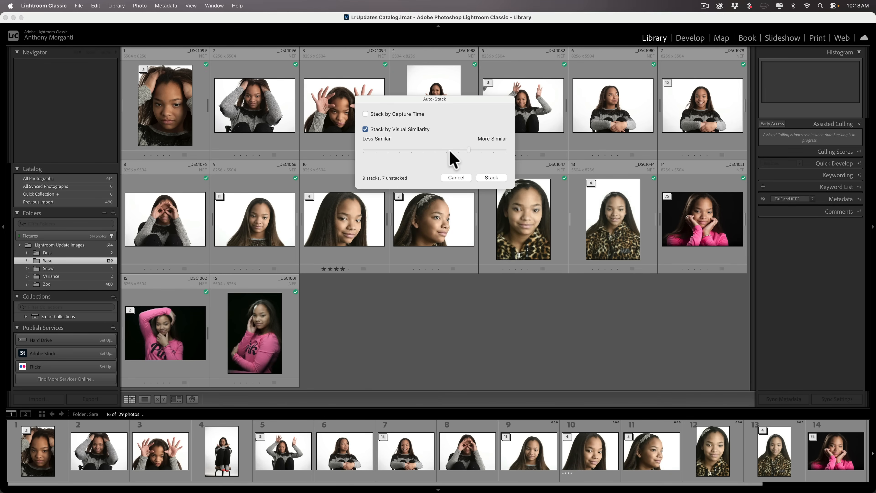
pyautogui.moveTo(469, 151); pyautogui.dragTo(472, 149)
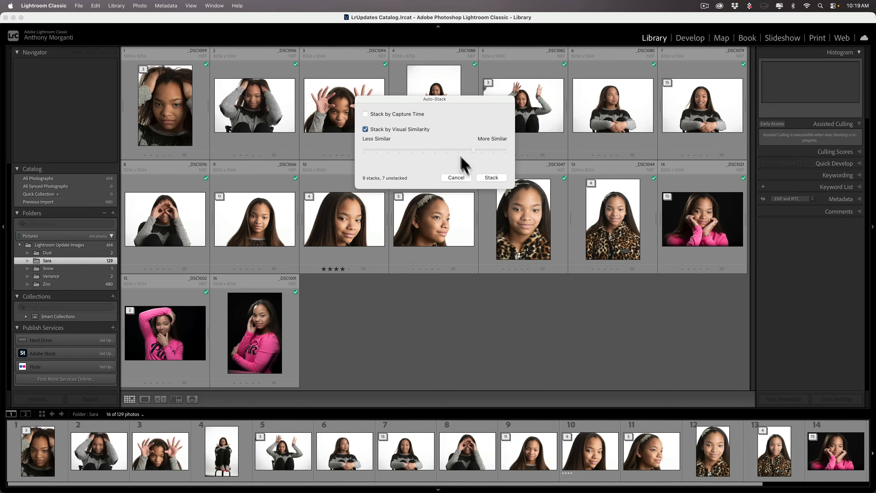
pyautogui.click(468, 178)
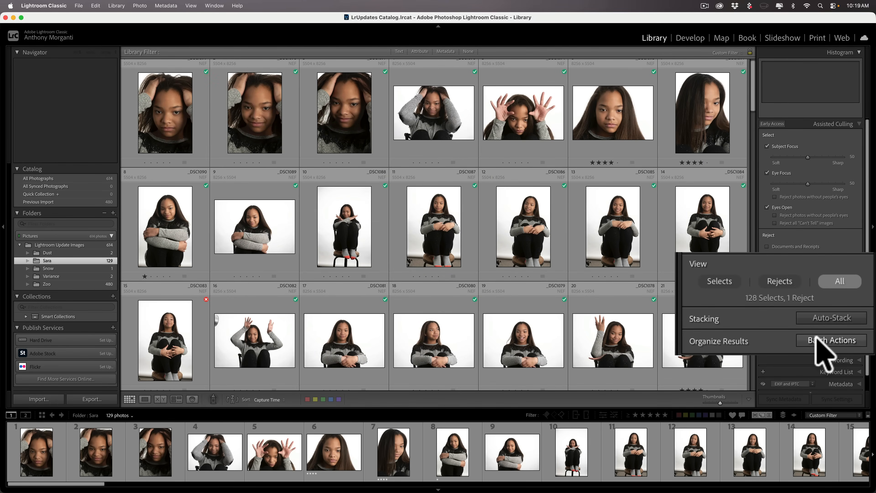
# Step: Open Batch Actions for the culling results of 128 selects and 1 reject
pyautogui.click(831, 324)
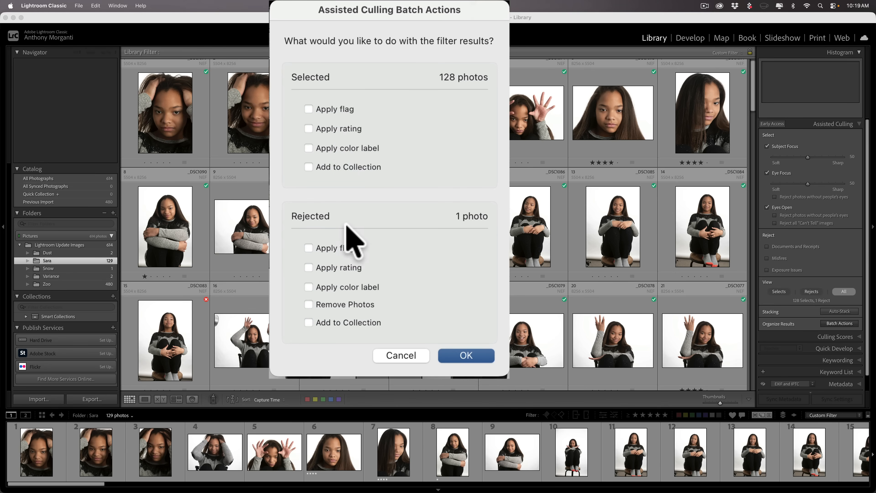
# Step: Try flag, rating, colour label and removal options for the rejected photo, then turn them off
pyautogui.click(309, 248)
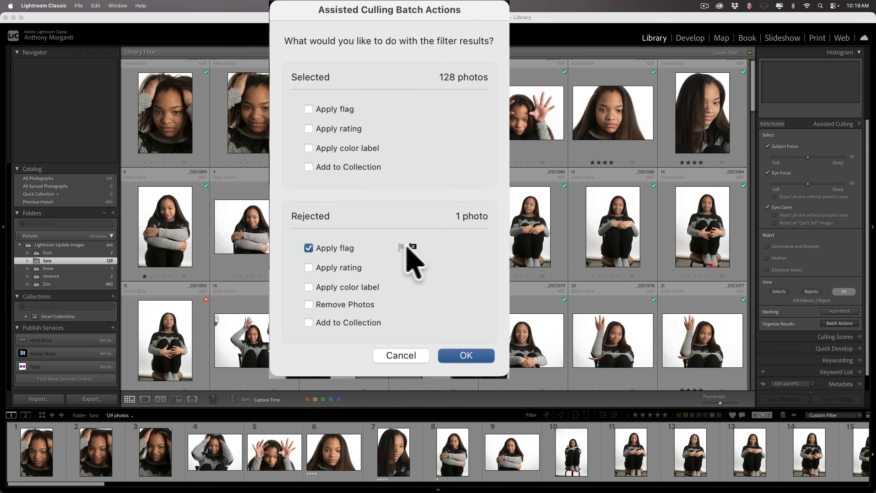
pyautogui.click(397, 244)
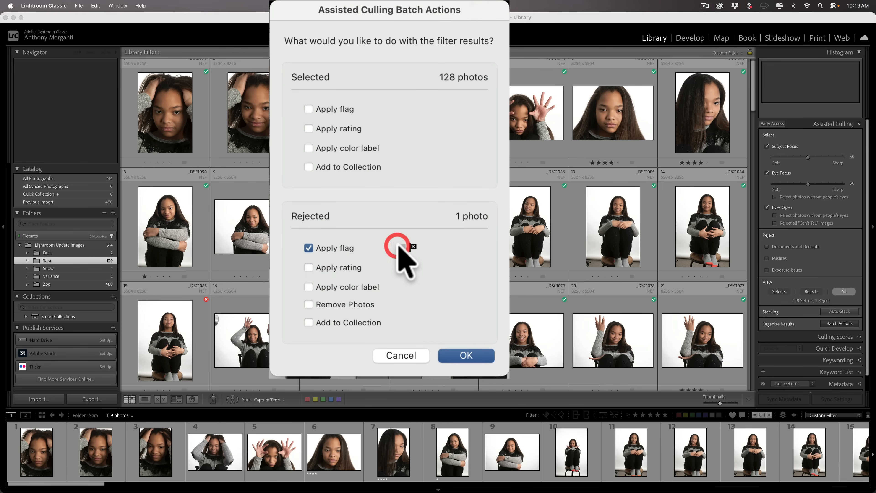
pyautogui.click(308, 247)
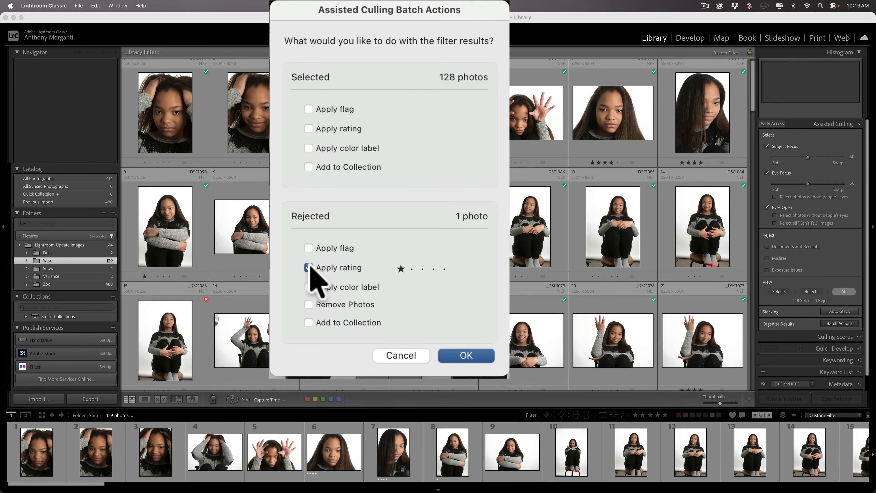
pyautogui.click(309, 269)
pyautogui.click(308, 287)
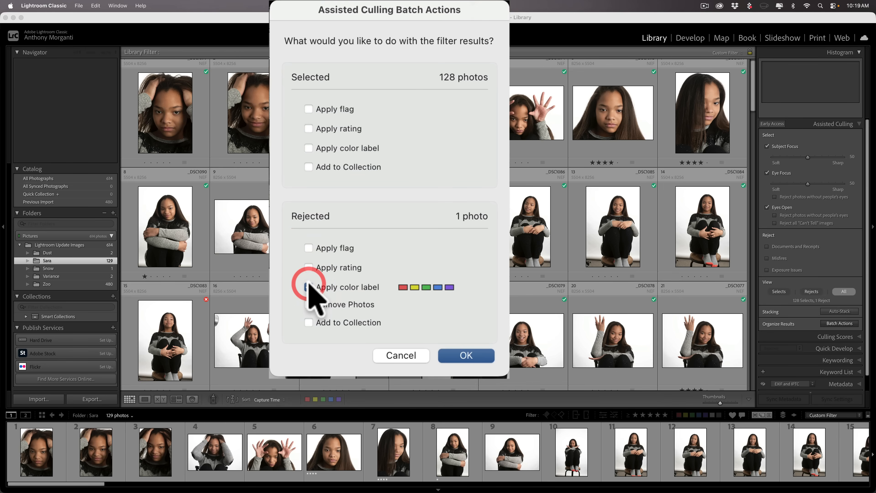
pyautogui.click(309, 287)
pyautogui.click(309, 303)
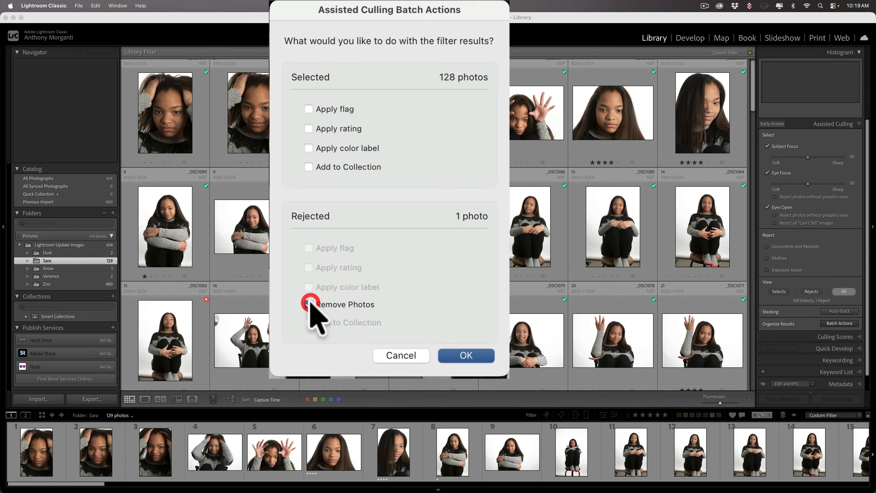
pyautogui.click(309, 304)
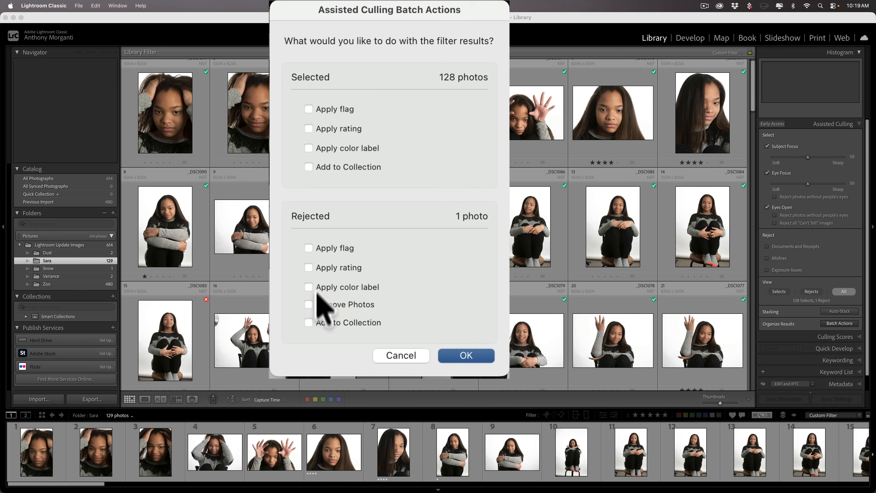
# Step: Enable a flag, star rating and purple colour label for the 128 selected photos
pyautogui.click(308, 109)
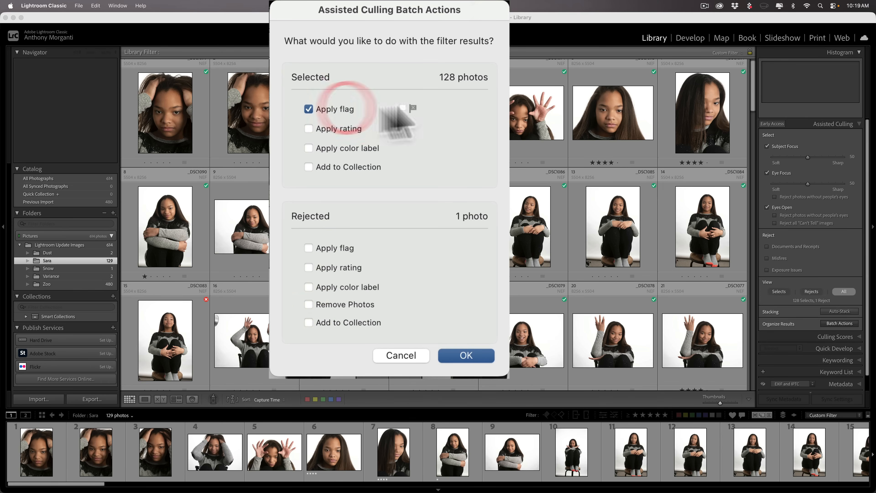
pyautogui.click(308, 129)
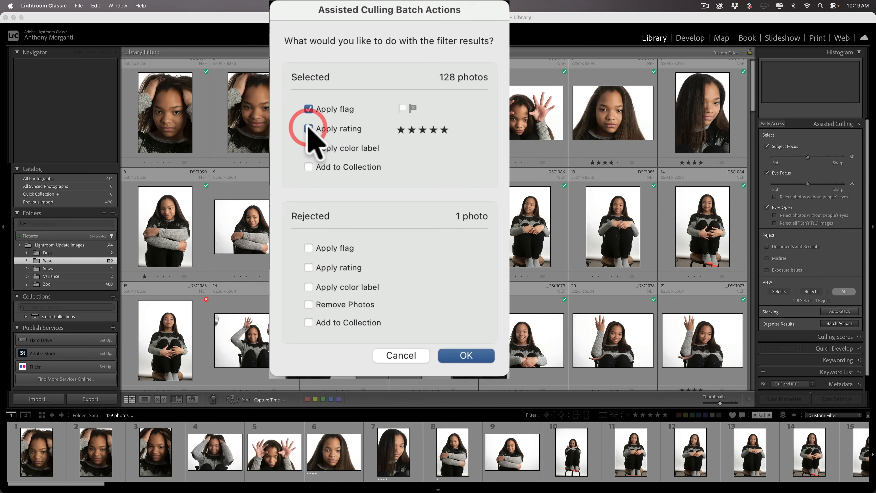
pyautogui.click(308, 147)
pyautogui.click(308, 148)
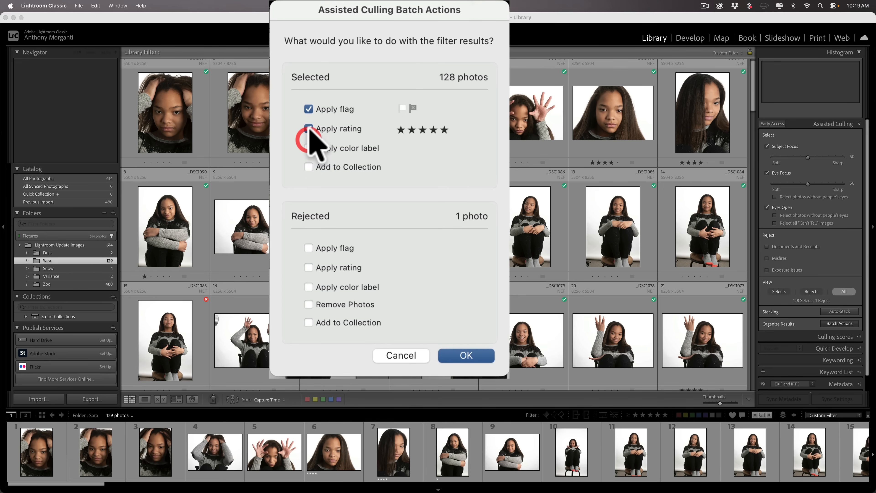
pyautogui.click(308, 129)
pyautogui.click(309, 108)
pyautogui.click(309, 108)
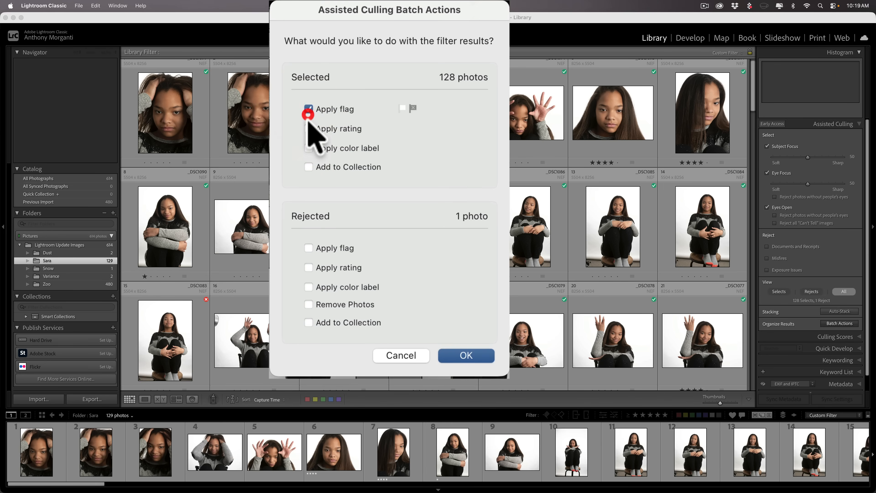
pyautogui.click(309, 129)
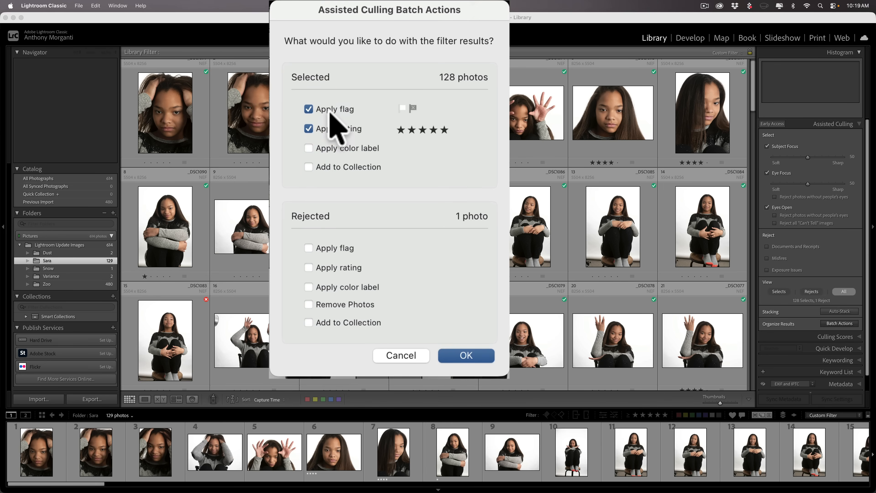
pyautogui.click(309, 148)
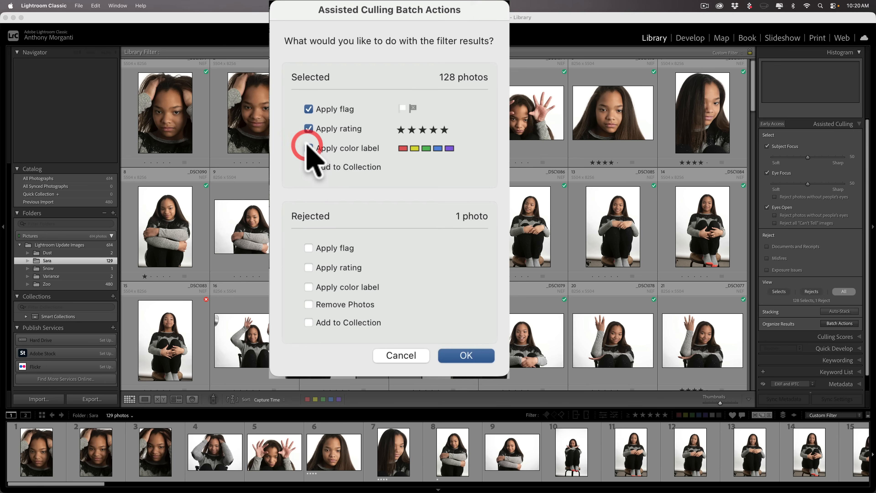
pyautogui.click(449, 148)
# Step: Toggle Add to Collection, clear all select options and cancel without applying anything
pyautogui.click(309, 167)
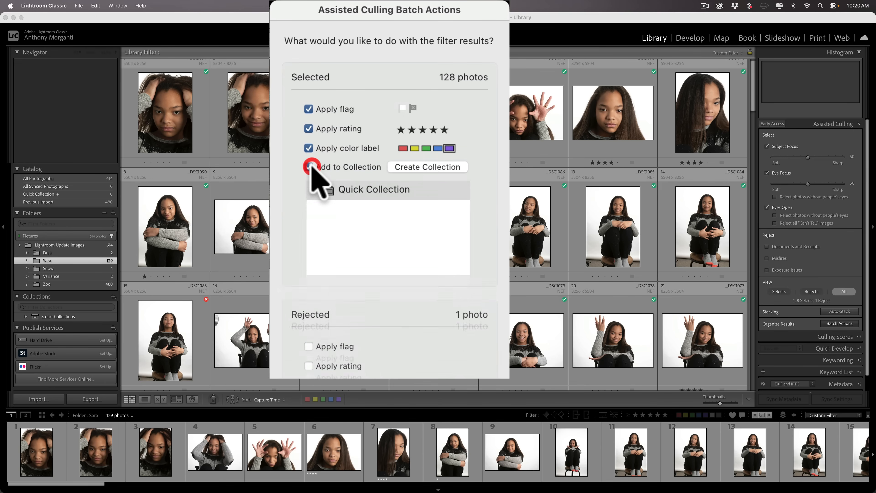
pyautogui.click(346, 131)
pyautogui.click(345, 122)
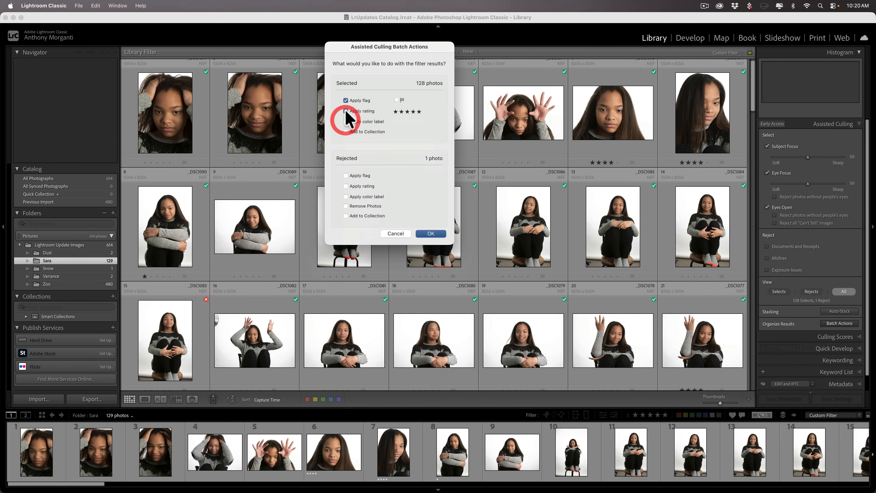
pyautogui.click(345, 111)
pyautogui.click(346, 100)
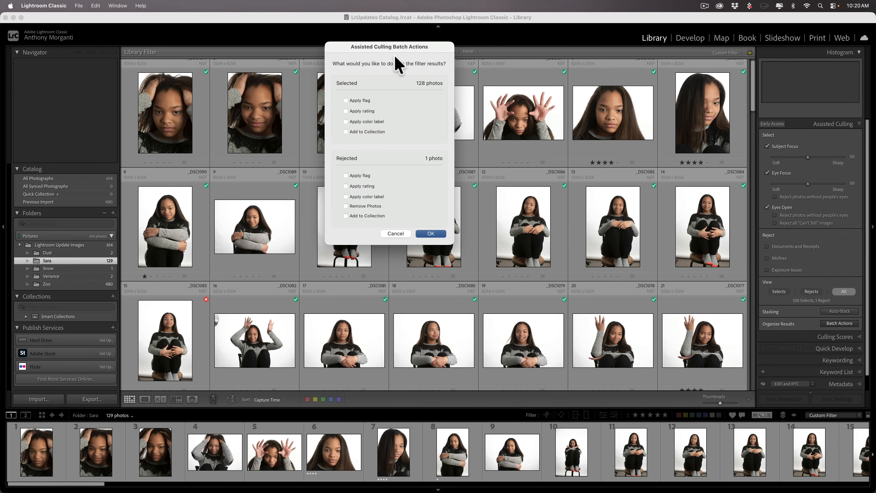
pyautogui.click(395, 234)
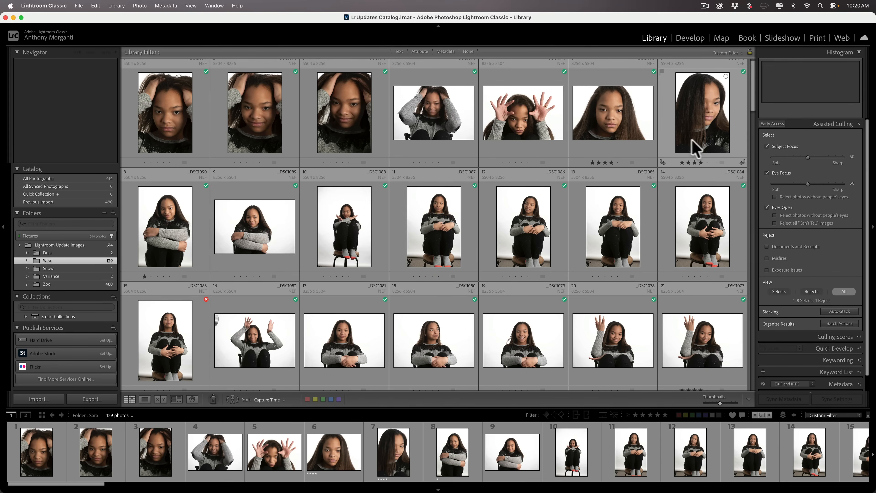
# Step: Collapse the Assisted Culling panel so all 129 photos show without selects or rejects
pyautogui.click(827, 126)
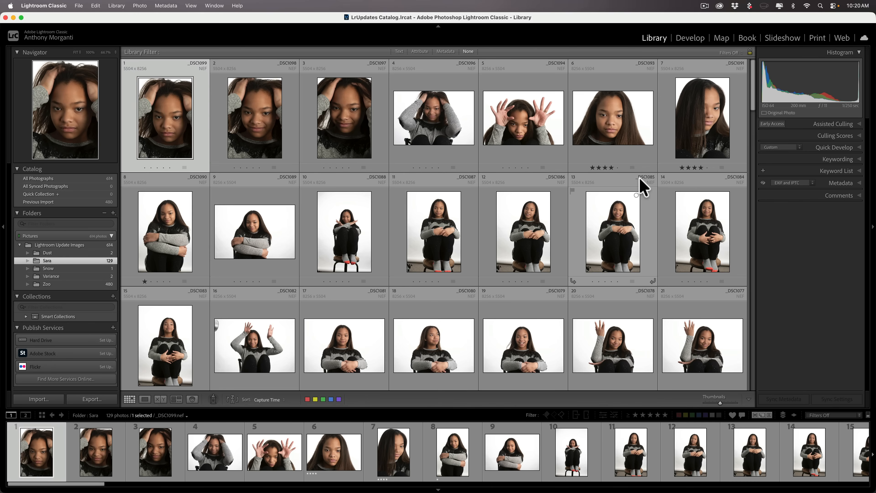
# Step: Open the Zoo folder and filter Assisted Culling to show only the 84 rejects
pyautogui.click(68, 284)
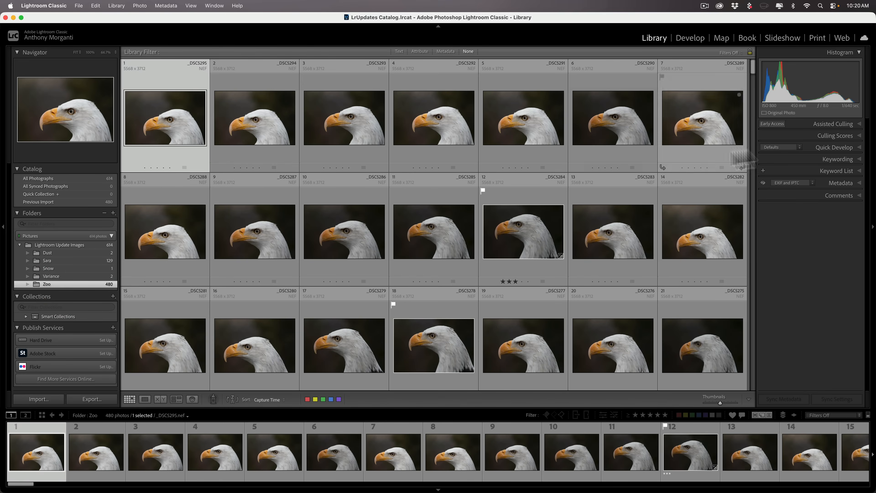
pyautogui.click(827, 124)
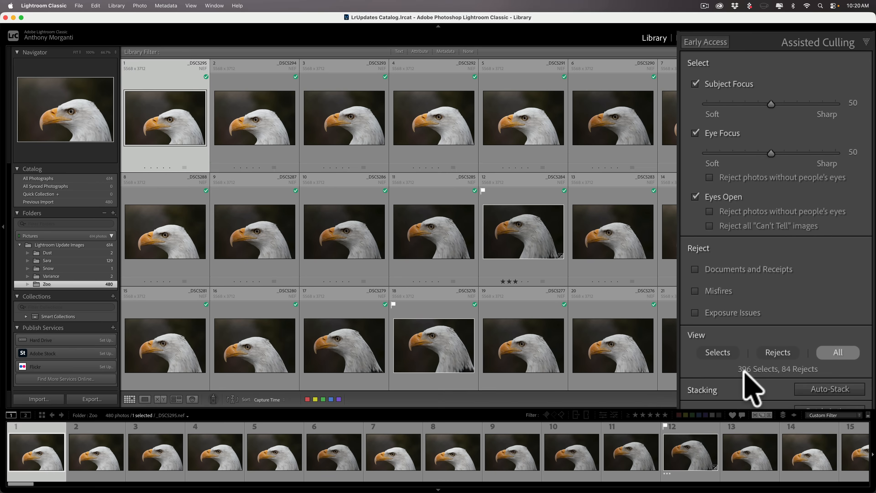
pyautogui.click(777, 352)
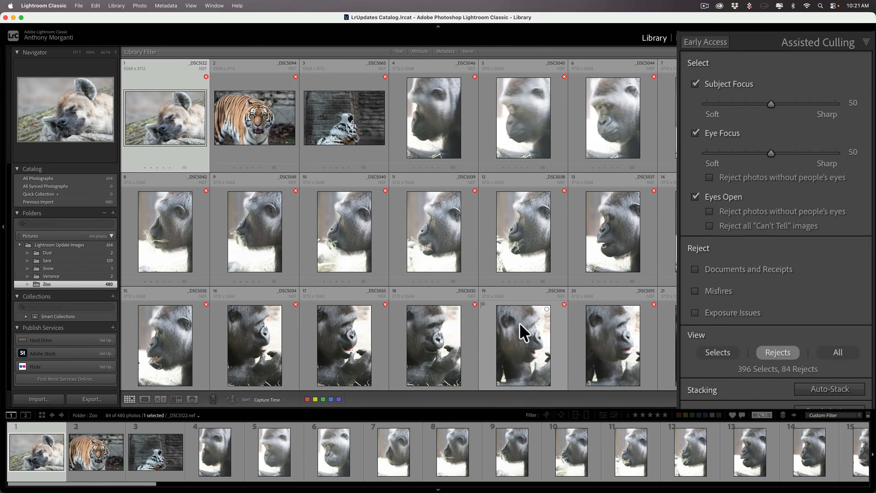
pyautogui.scroll(-8, 523, 332)
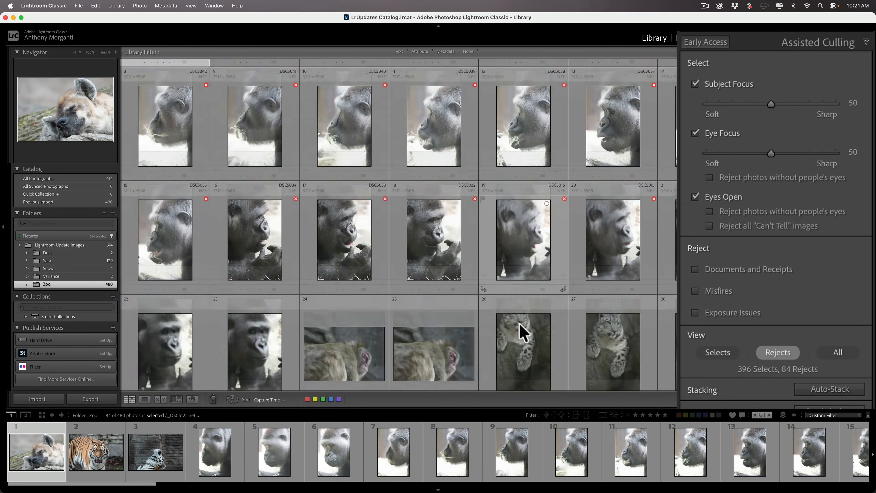
pyautogui.scroll(-3, 516, 293)
pyautogui.scroll(2, 519, 270)
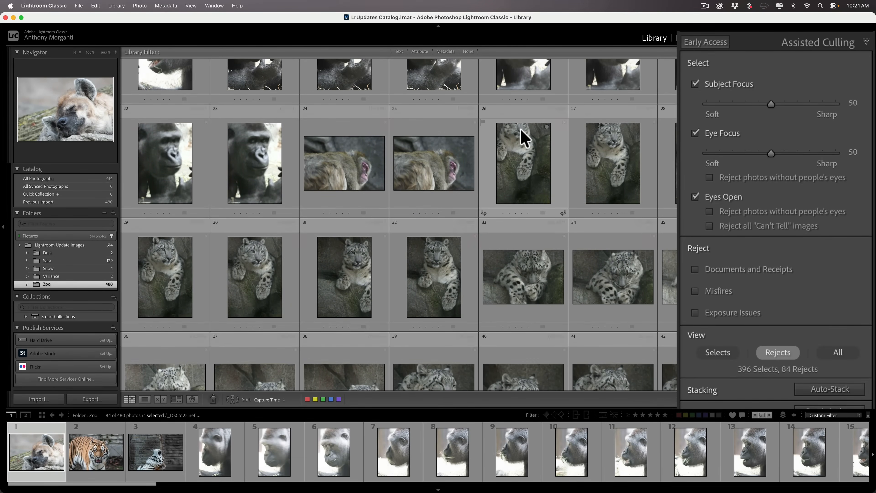
# Step: Switch the grid to expanded cells with file names and details on the thumbnails
pyautogui.press('j')
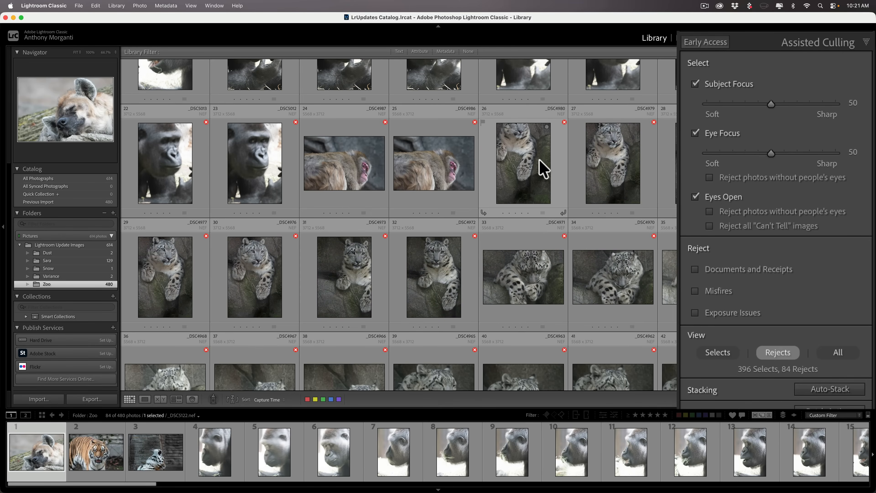
pyautogui.scroll(3, 544, 169)
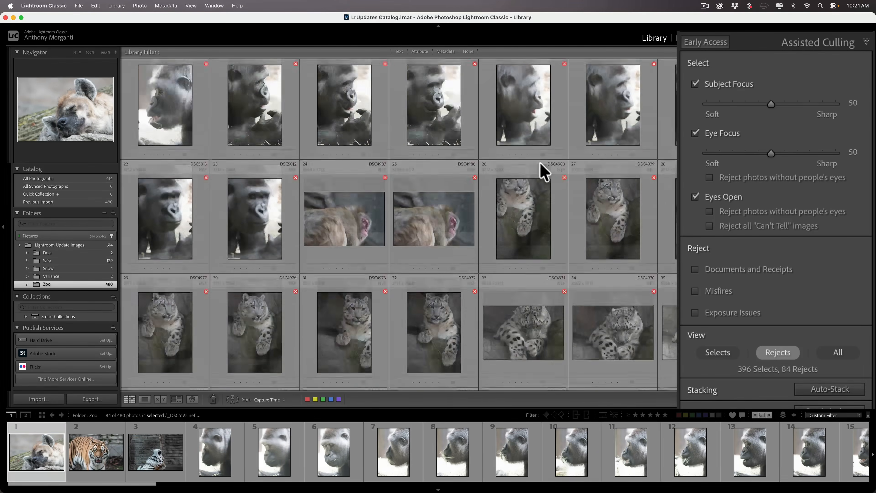
pyautogui.scroll(-5, 544, 171)
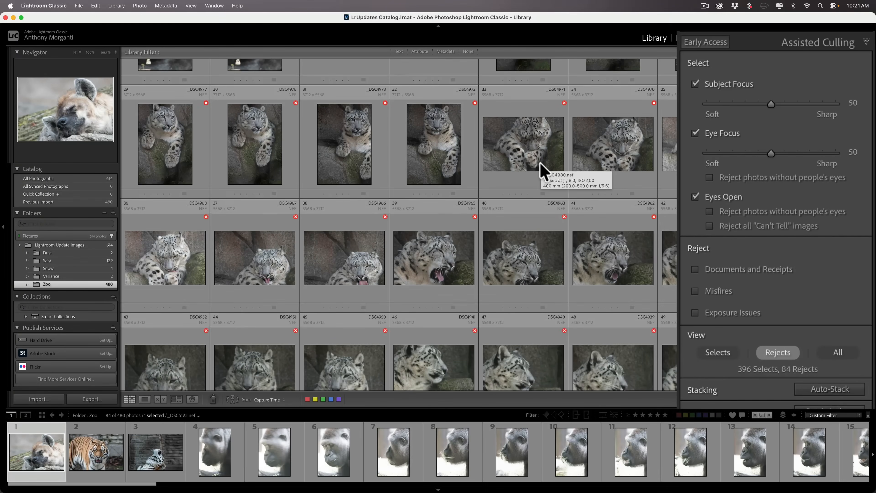
pyautogui.scroll(6, 633, 141)
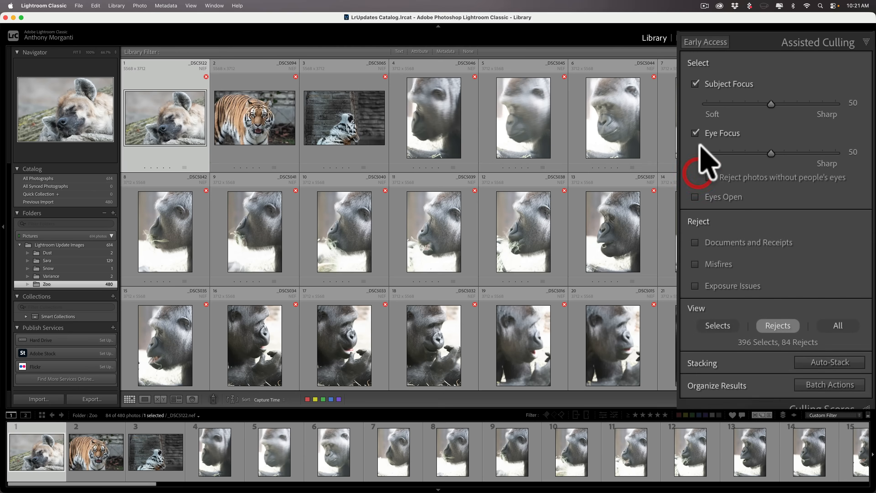
# Step: Clear the Eye Focus and Subject Focus criteria so all 480 Zoo photos show, then bring up Auto-Stack
pyautogui.click(695, 133)
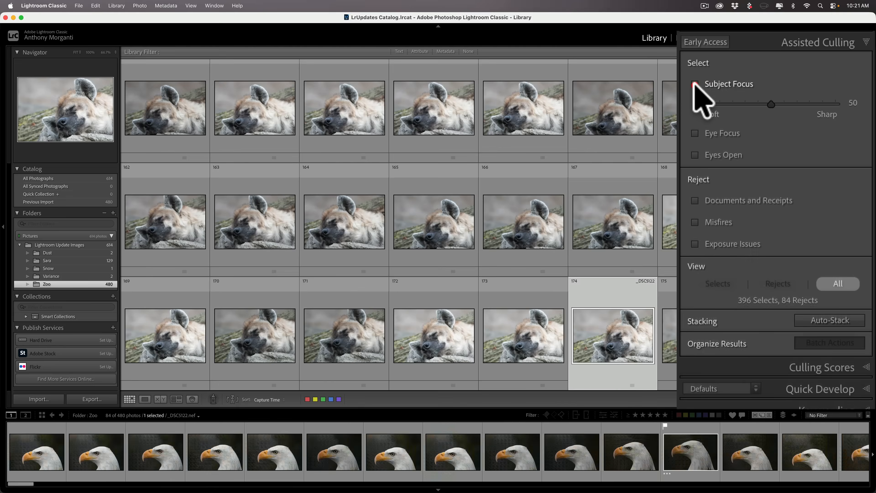
pyautogui.click(694, 84)
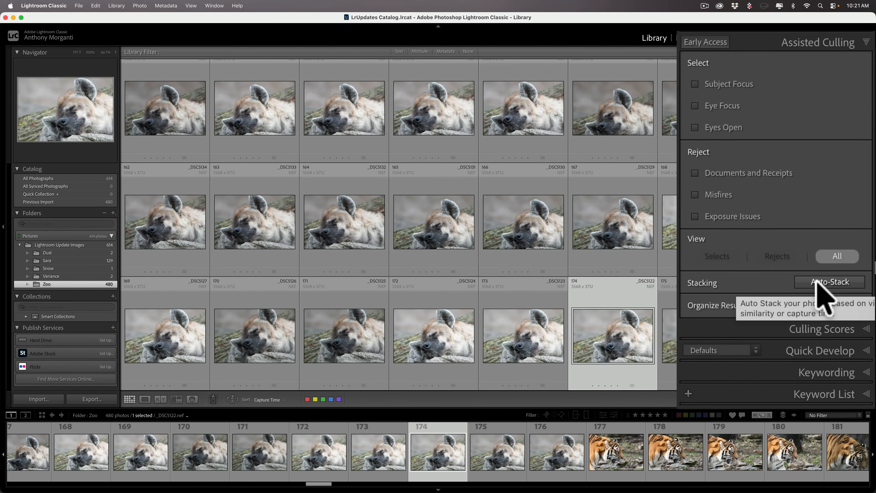
pyautogui.click(816, 289)
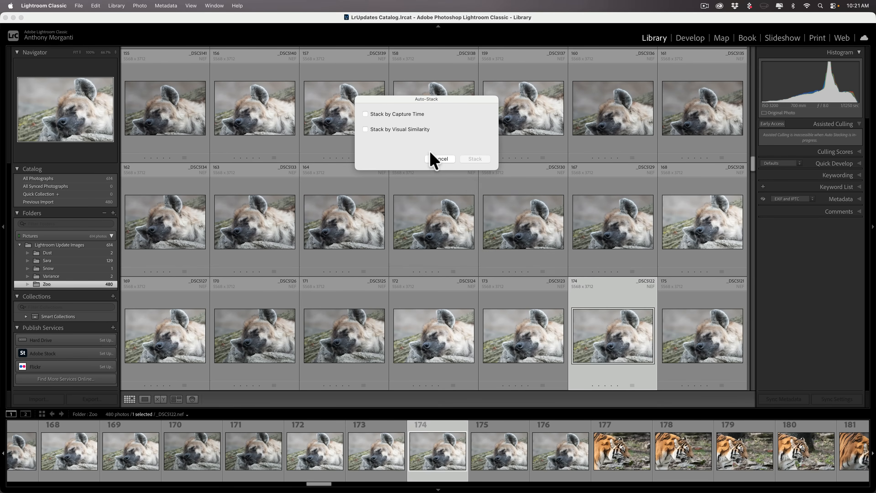
# Step: Preview Stack by Visual Similarity tightened to 17 stacks, then cancel without stacking
pyautogui.click(366, 129)
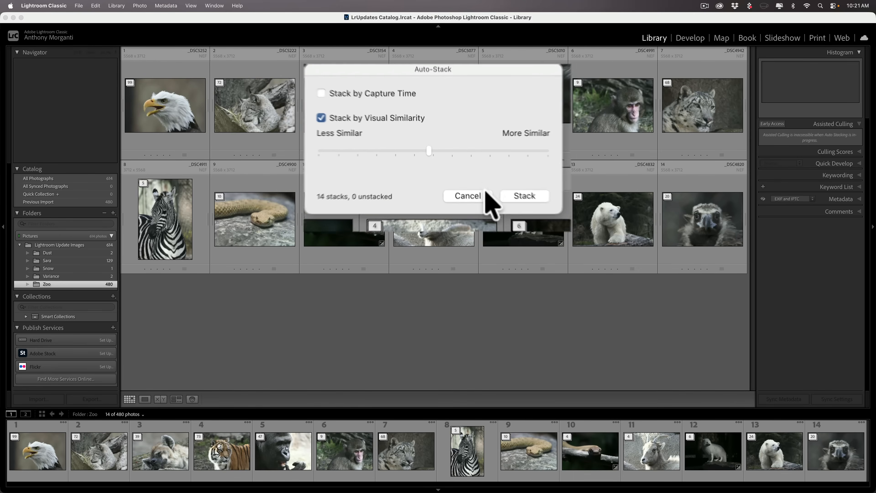
pyautogui.moveTo(418, 101); pyautogui.dragTo(411, 288)
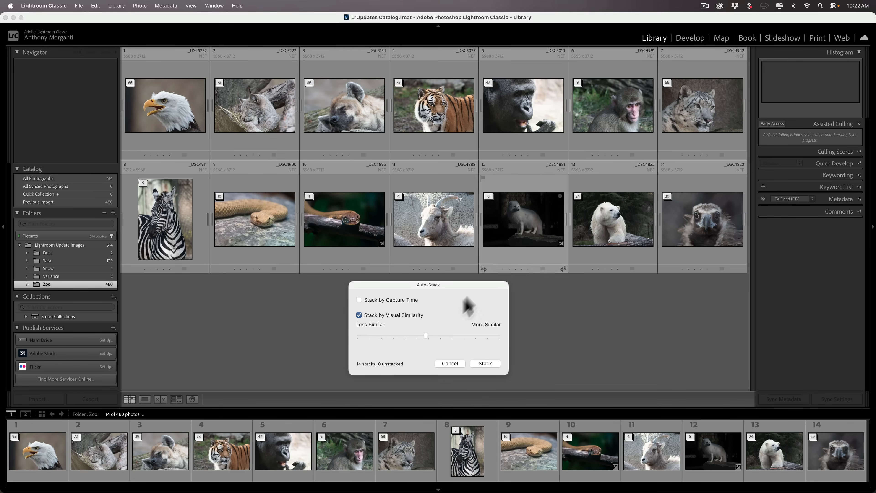
pyautogui.moveTo(427, 336); pyautogui.dragTo(455, 335)
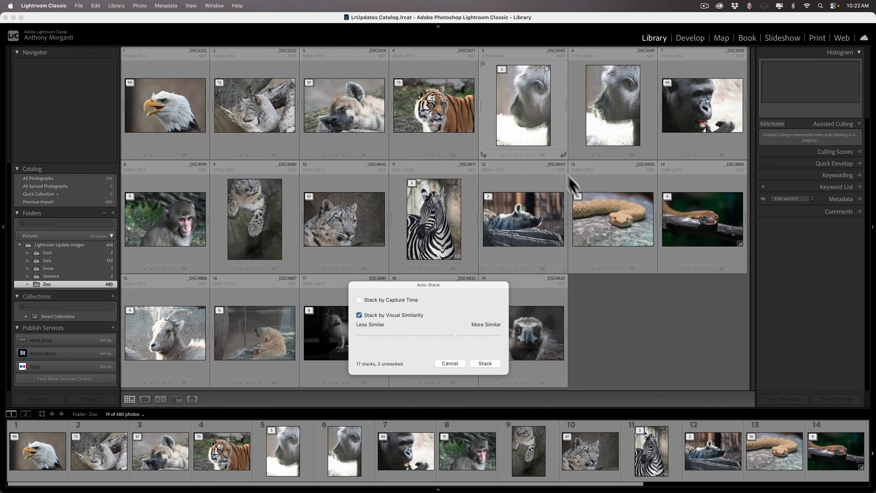
pyautogui.click(458, 365)
# Step: Toggle the Subject Focus criterion on and off, then collapse the Assisted Culling panel
pyautogui.scroll(-3, 524, 224)
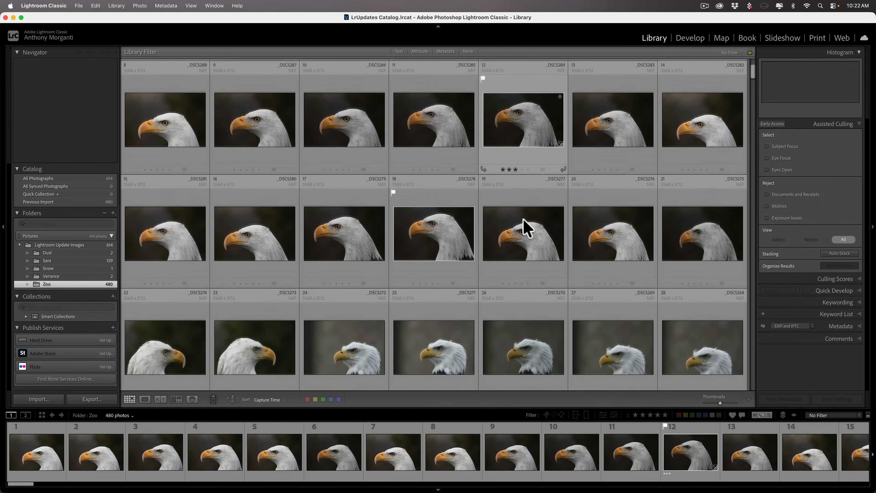
pyautogui.scroll(5, 524, 225)
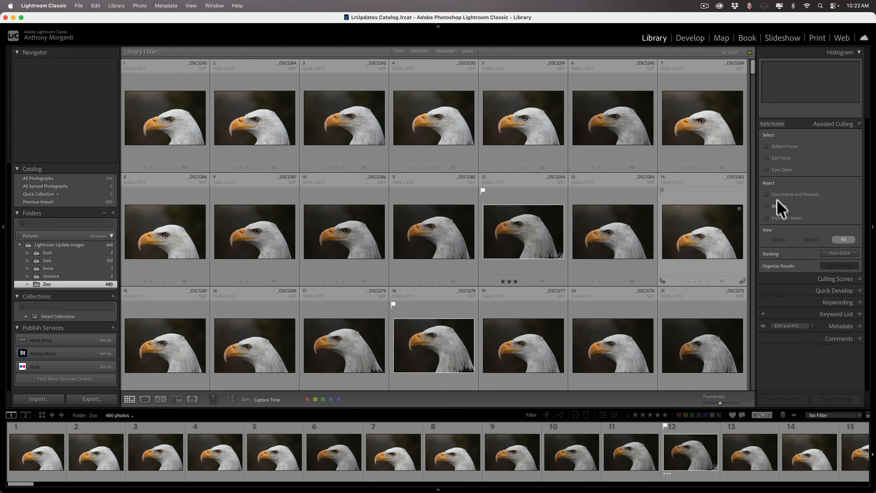
pyautogui.click(766, 147)
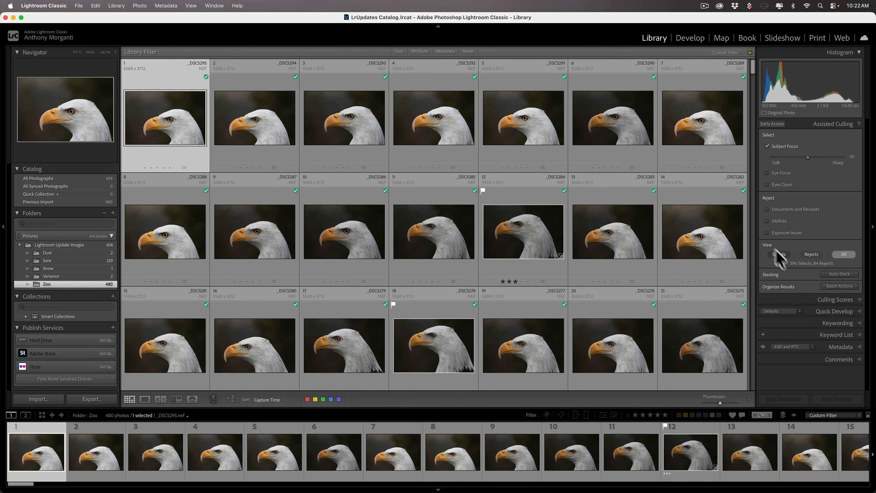
pyautogui.click(767, 147)
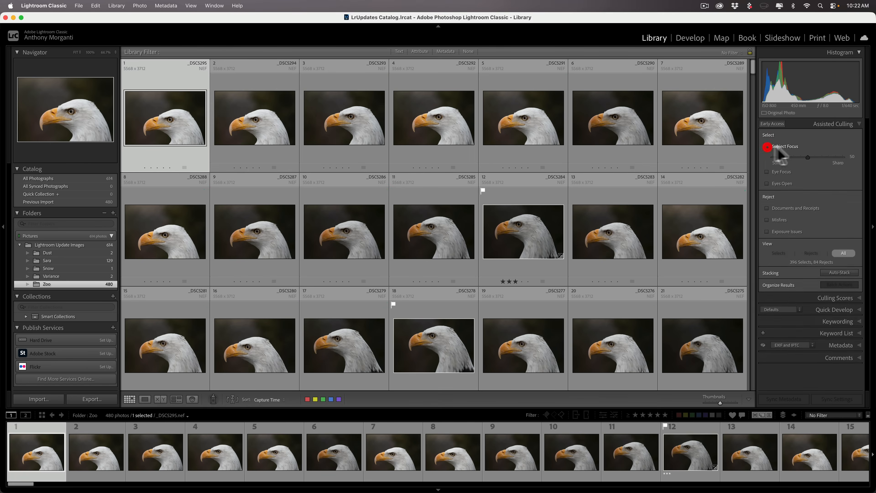
pyautogui.click(829, 125)
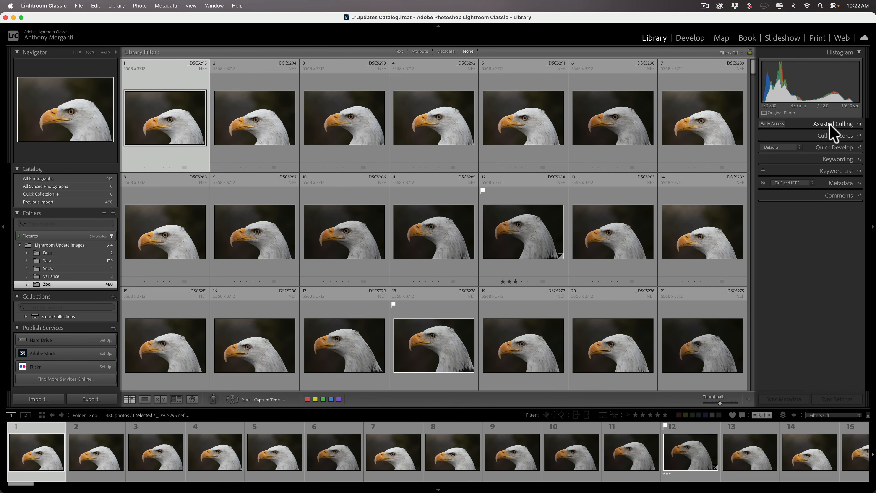
# Step: Start an import with the Lexi & Dan folder on the Desktop as the source
pyautogui.press('shift+super+i')
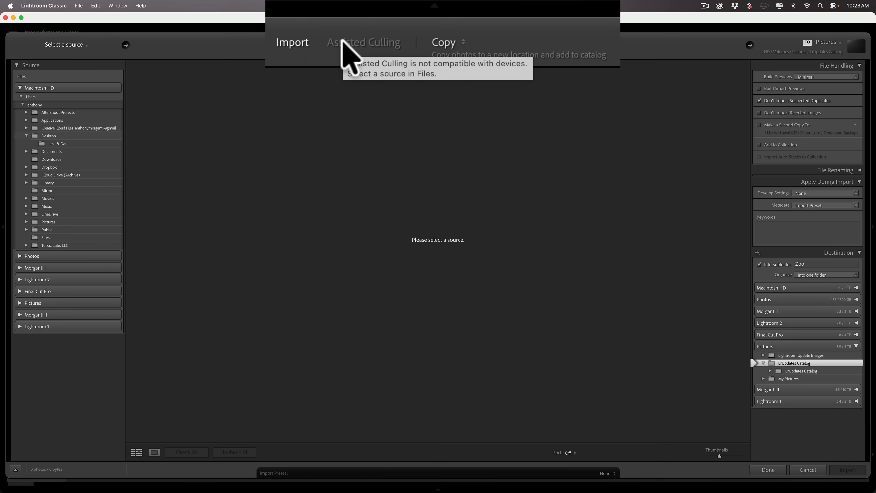
pyautogui.click(81, 45)
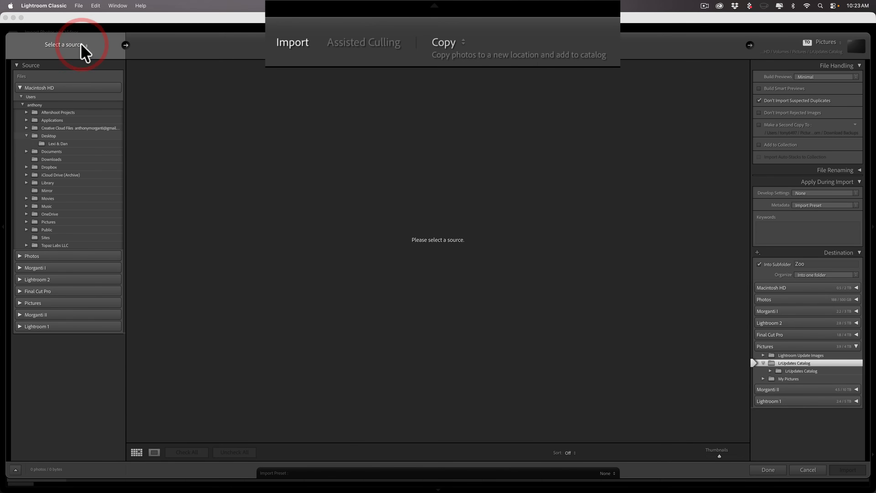
pyautogui.click(52, 73)
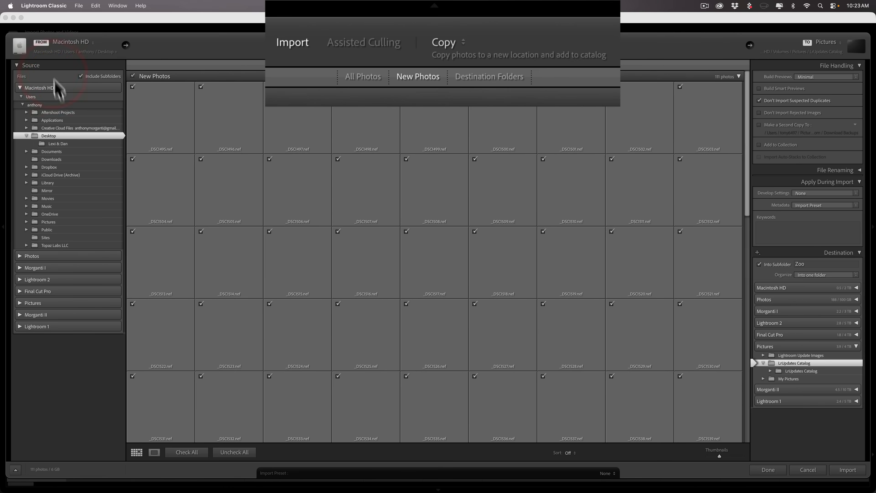
pyautogui.click(52, 143)
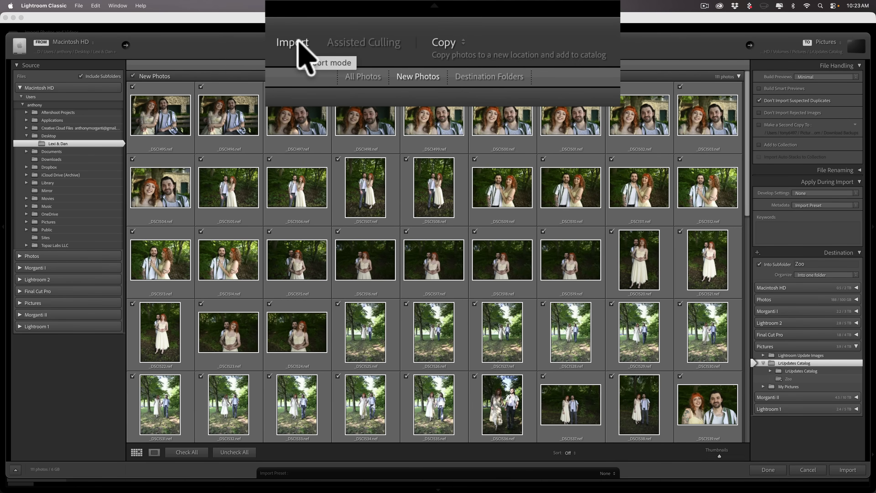
# Step: Switch the import to Assisted Culling mode
pyautogui.click(442, 43)
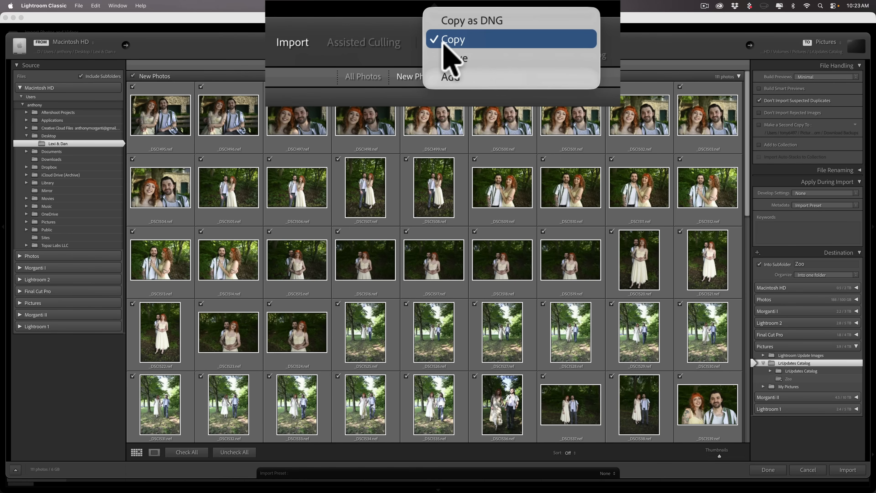
pyautogui.click(347, 53)
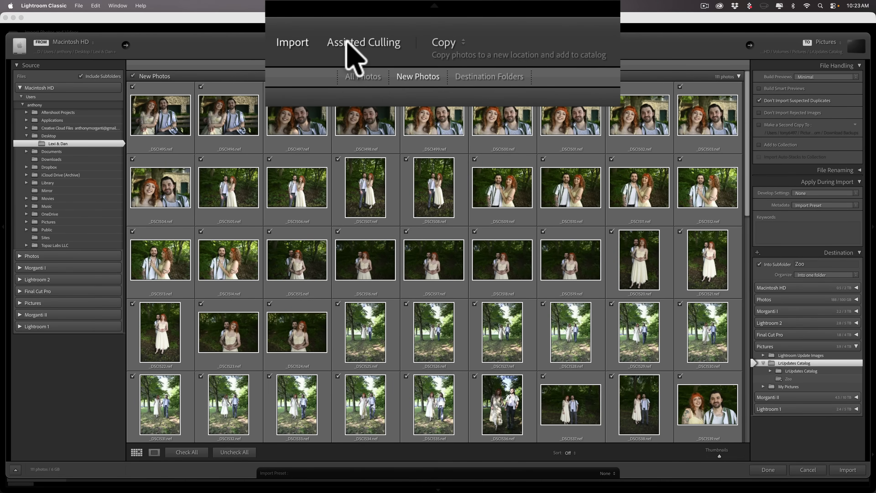
pyautogui.click(347, 42)
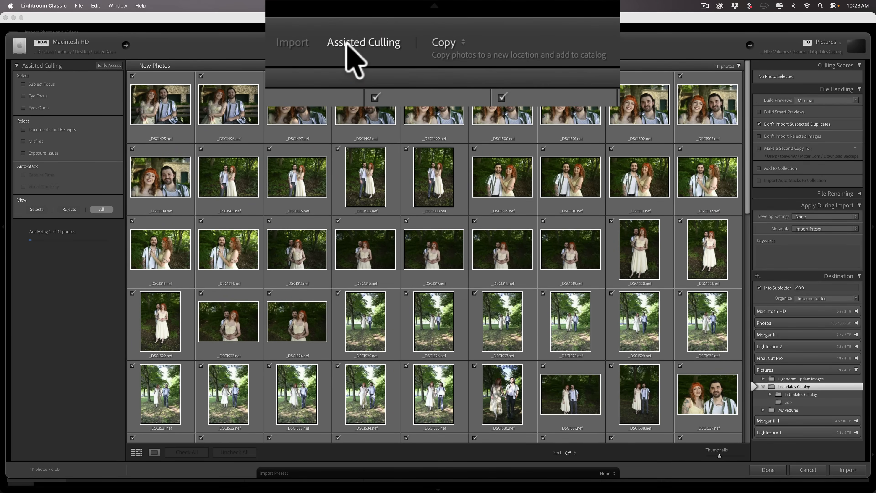
# Step: Keep Copy as the import mode and name the destination subfolder 'Lexi & Dan'
pyautogui.click(462, 41)
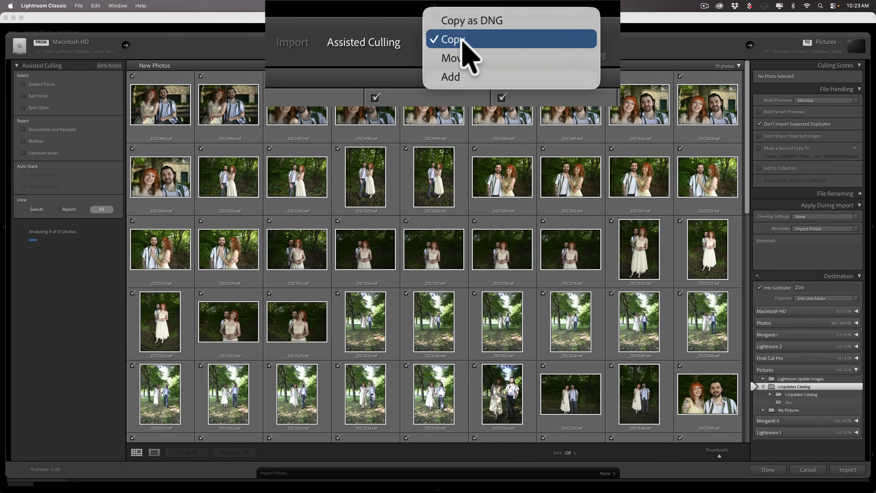
pyautogui.click(461, 40)
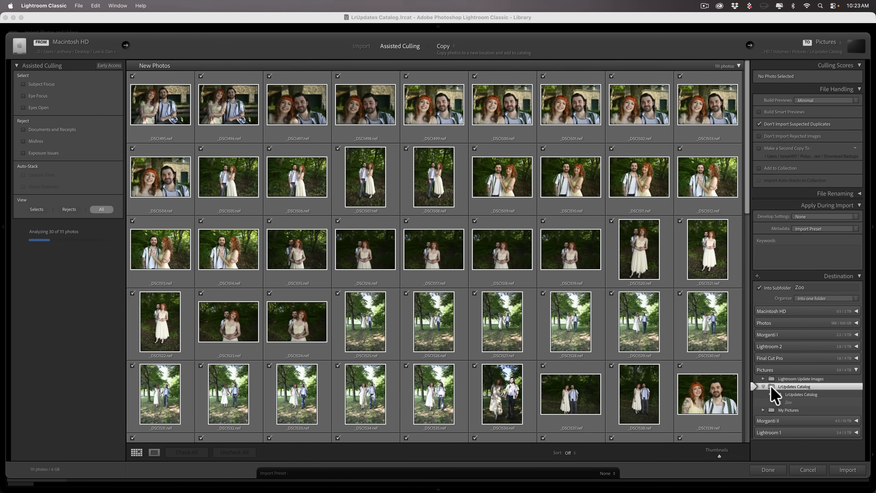
pyautogui.click(804, 287)
pyautogui.doubleClick(807, 286)
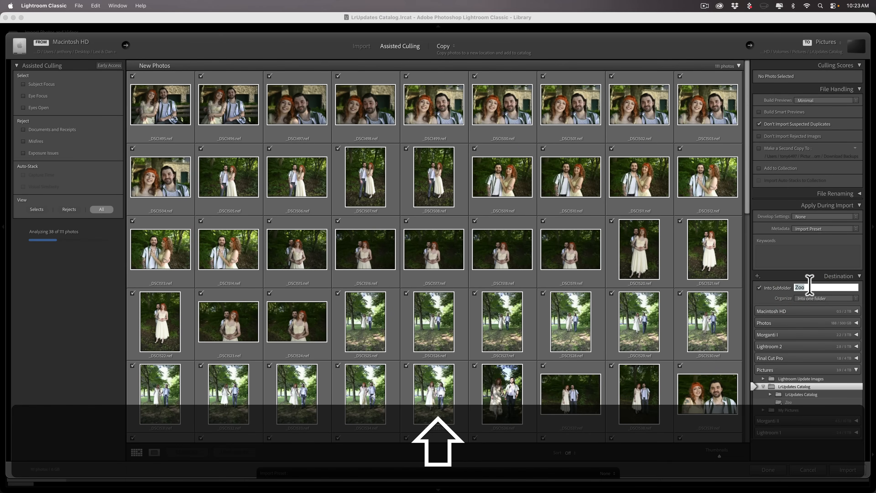
pyautogui.write('Dan')
pyautogui.press('BackSpace')
pyautogui.press('BackSpace')
pyautogui.press('BackSpace')
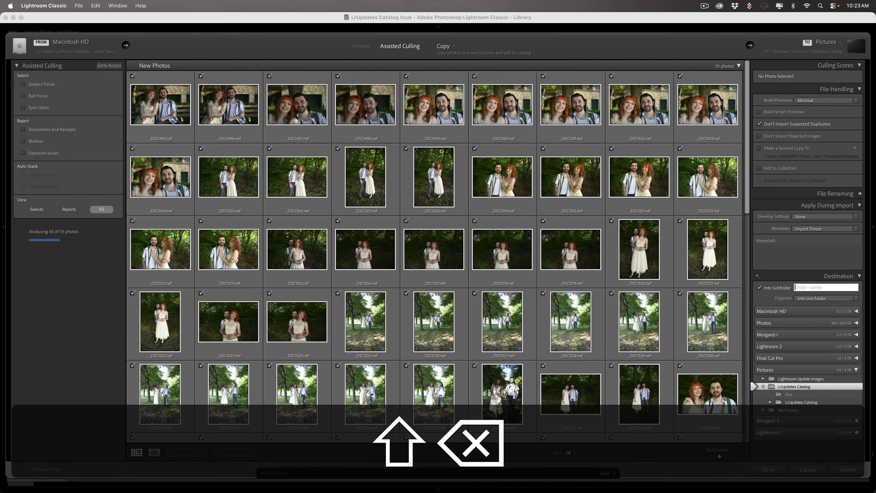
pyautogui.write('Lexi & Dan')
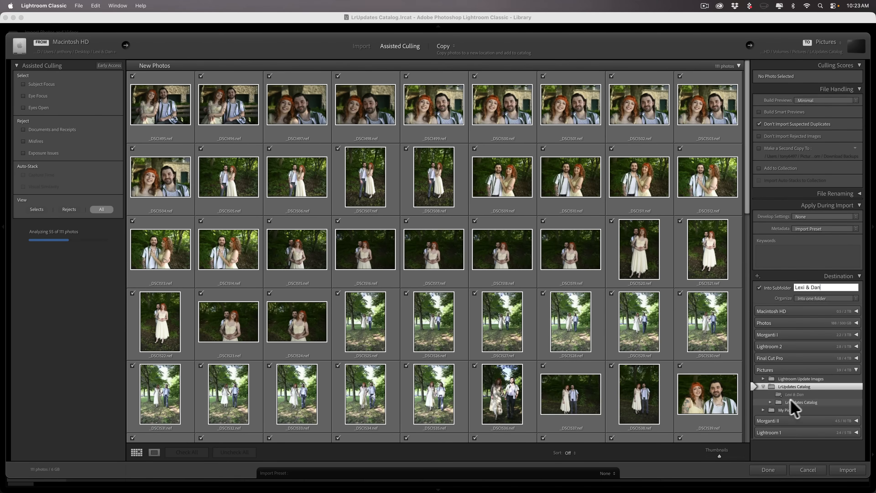
# Step: Set the nested LrUpdates Catalog folder as the import destination
pyautogui.click(788, 401)
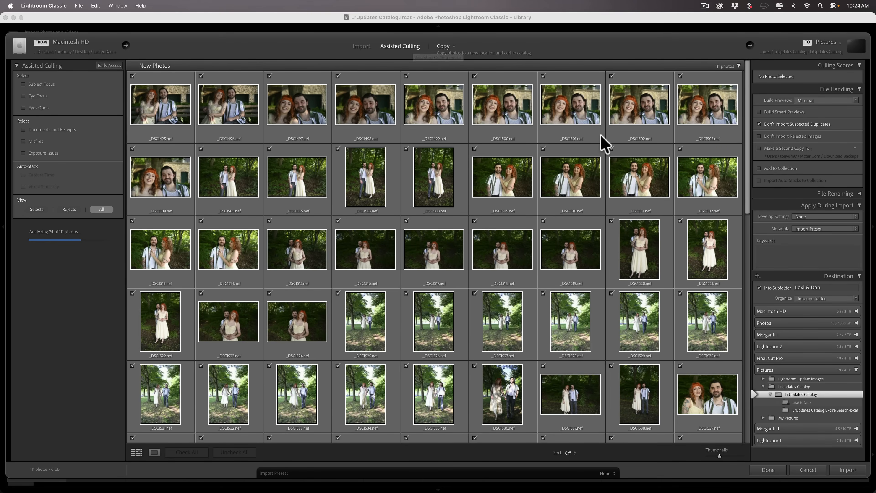
pyautogui.scroll(-5, 600, 142)
pyautogui.scroll(-5, 599, 142)
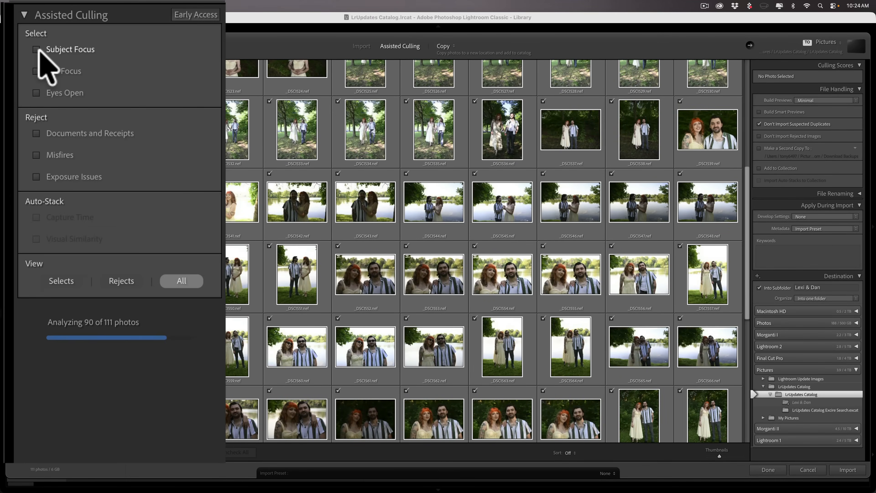
# Step: Enable Subject Focus, Eye Focus and Eyes Open selects plus Misfires and Exposure Issues rejects
pyautogui.click(37, 49)
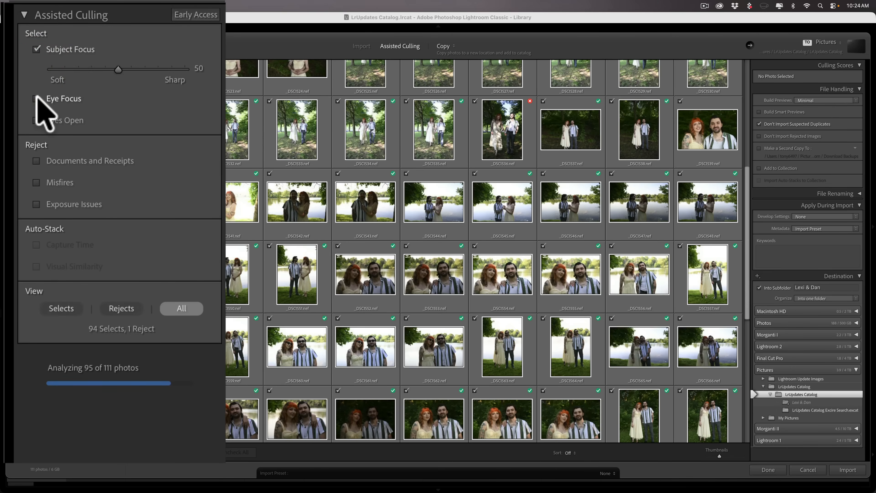
pyautogui.click(36, 98)
pyautogui.click(36, 163)
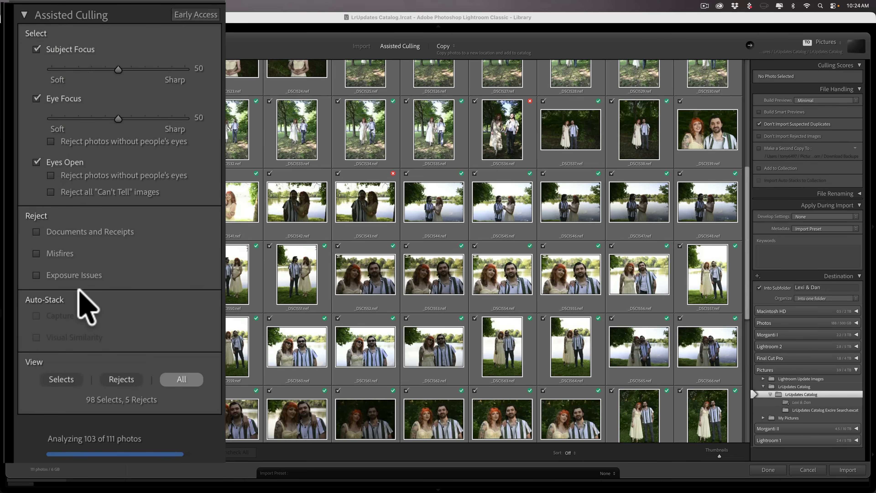
pyautogui.click(33, 254)
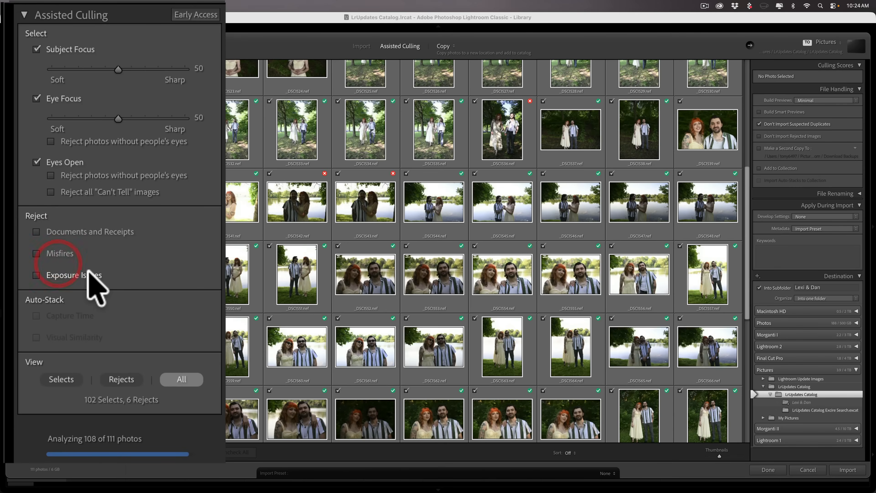
pyautogui.click(37, 253)
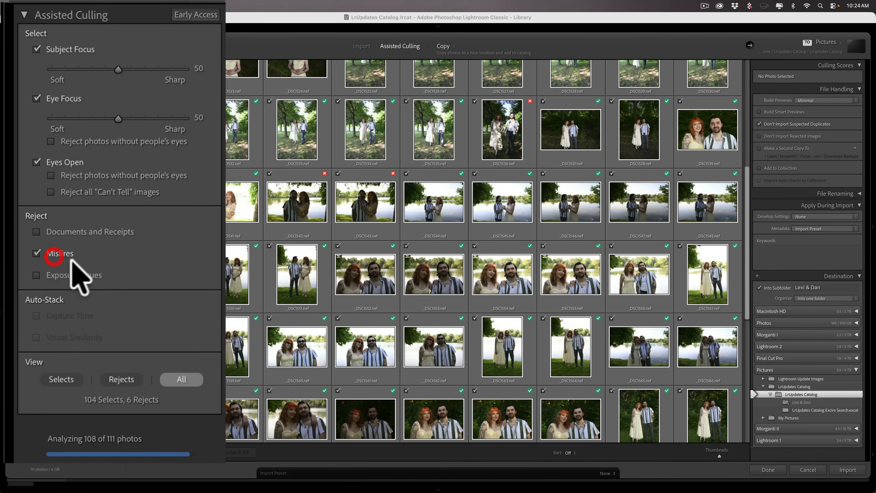
pyautogui.click(35, 275)
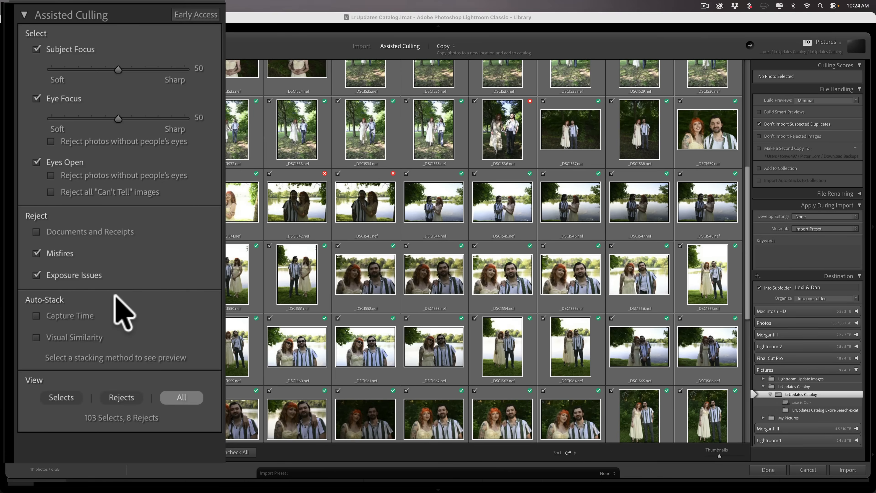
# Step: Stack by Visual Similarity, raising the similarity slider until there are 15 stacks
pyautogui.click(36, 337)
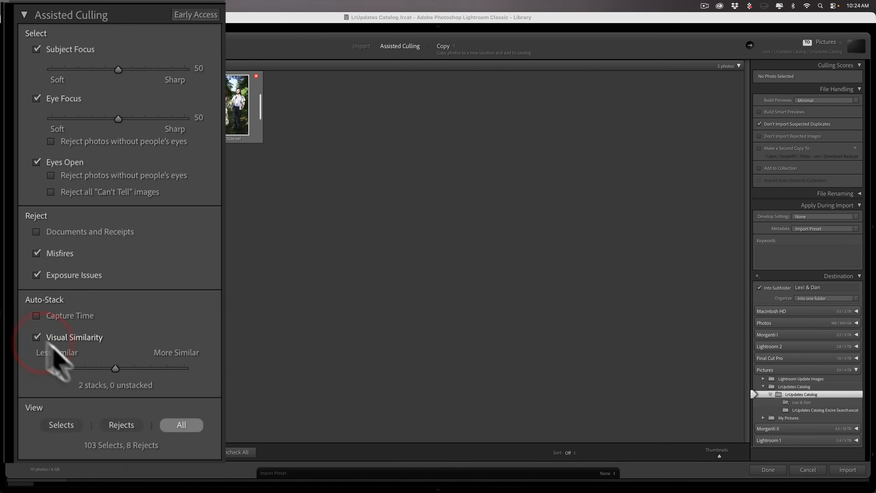
pyautogui.click(144, 369)
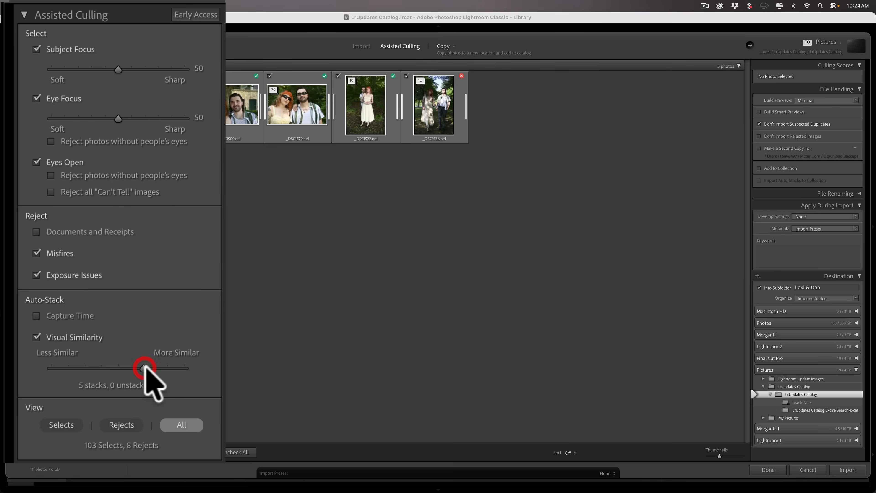
pyautogui.click(159, 368)
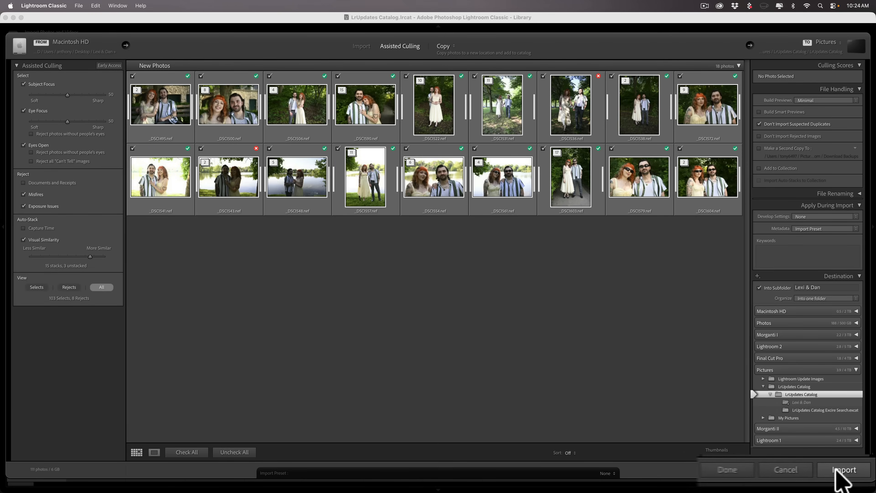
# Step: Import the 111 culled wedding photos and view the Lexi & Dan folder in the Library
pyautogui.click(845, 469)
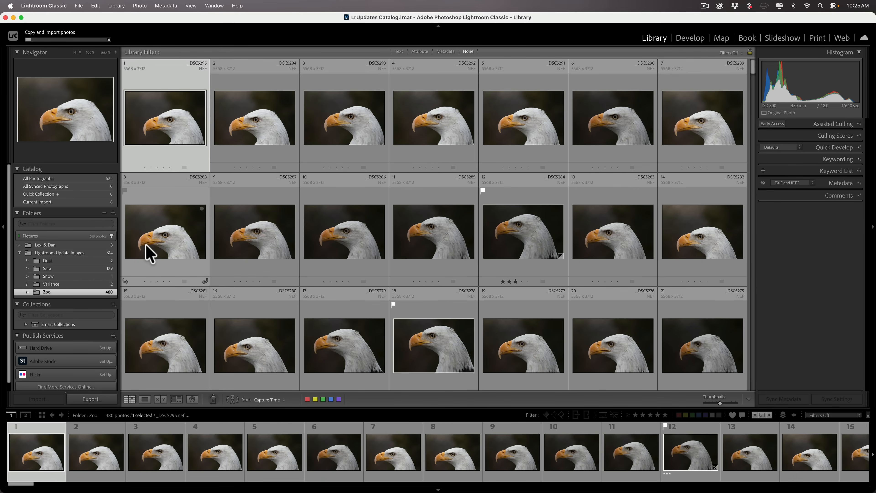
pyautogui.click(46, 245)
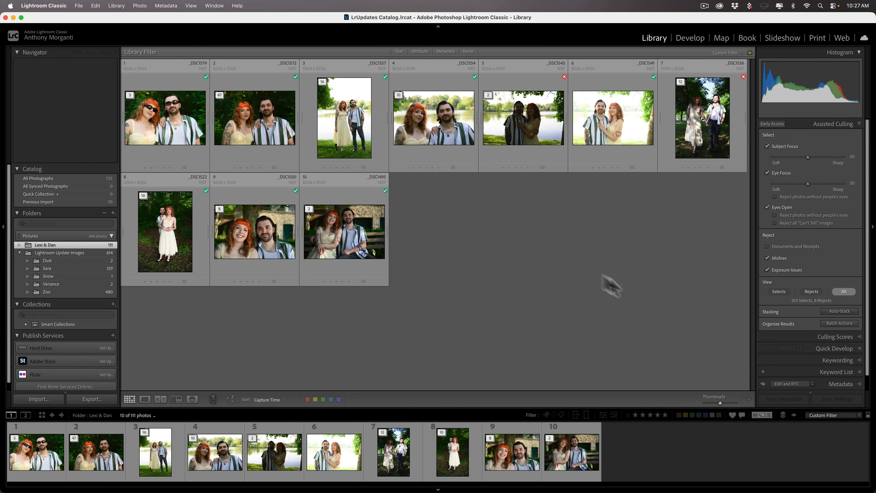
pyautogui.click(811, 291)
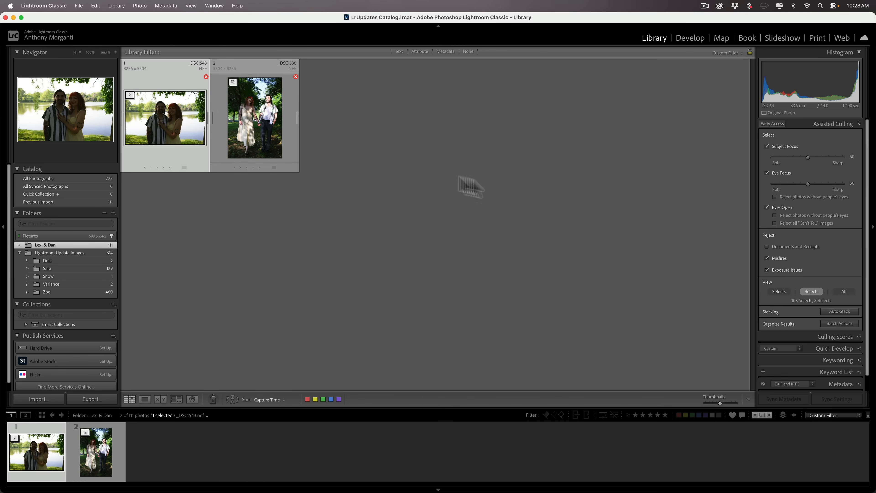
pyautogui.click(776, 291)
pyautogui.click(842, 292)
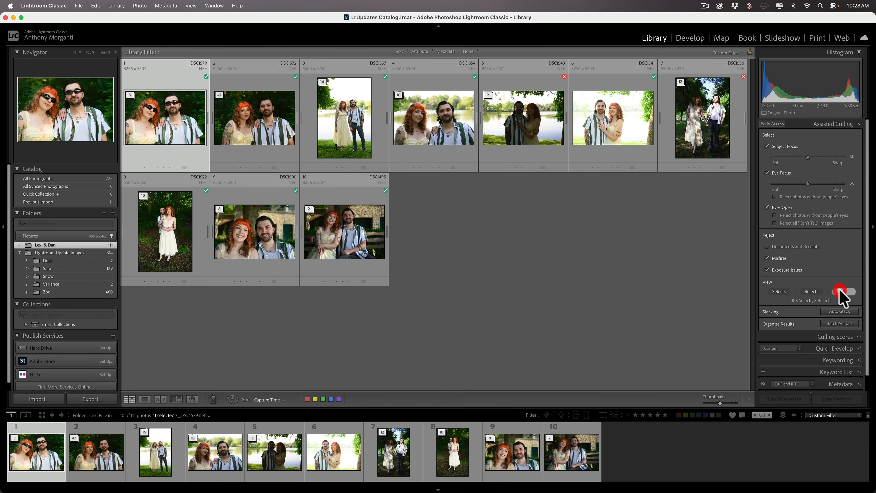